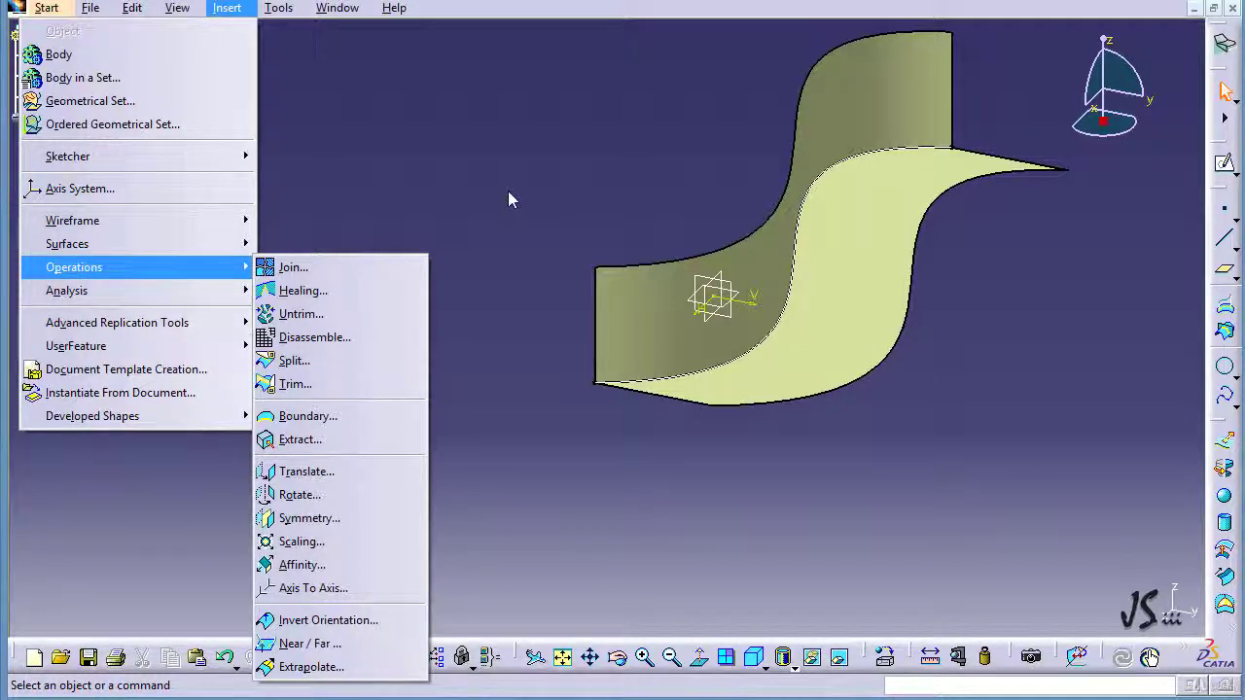
# - Delete the second extruded surface, the one lying below the curved upright wall
pyautogui.click(502, 200)
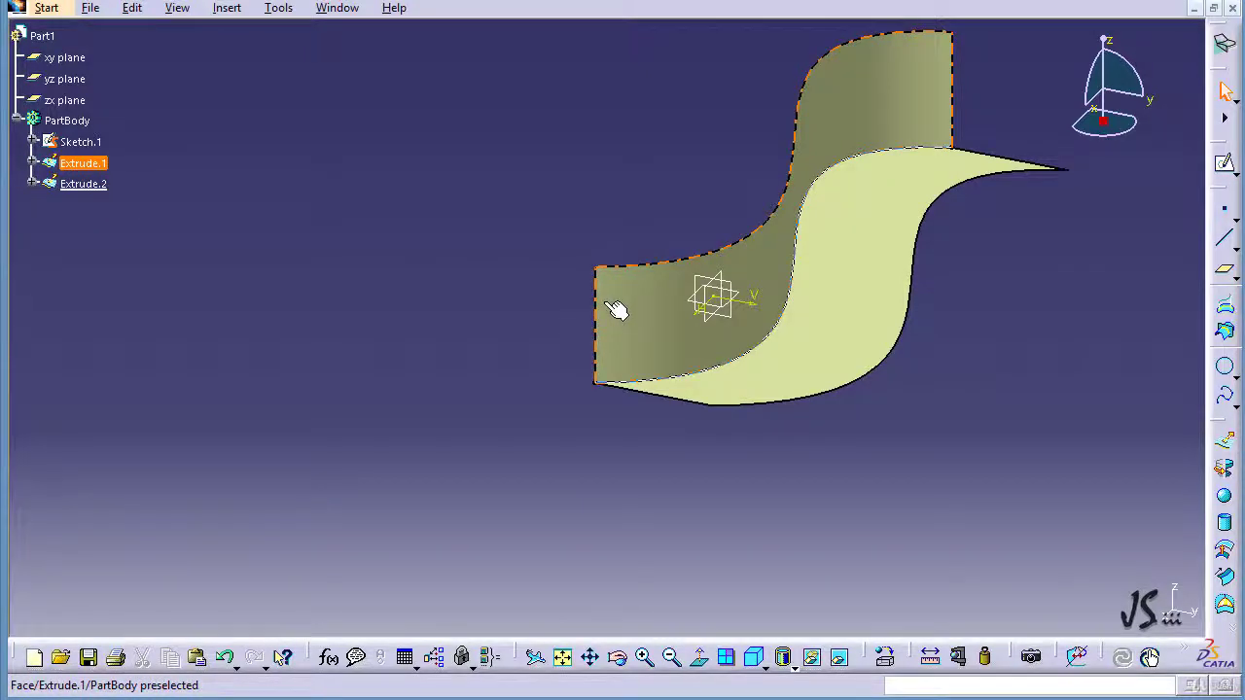
pyautogui.click(830, 351)
pyautogui.press('Delete')
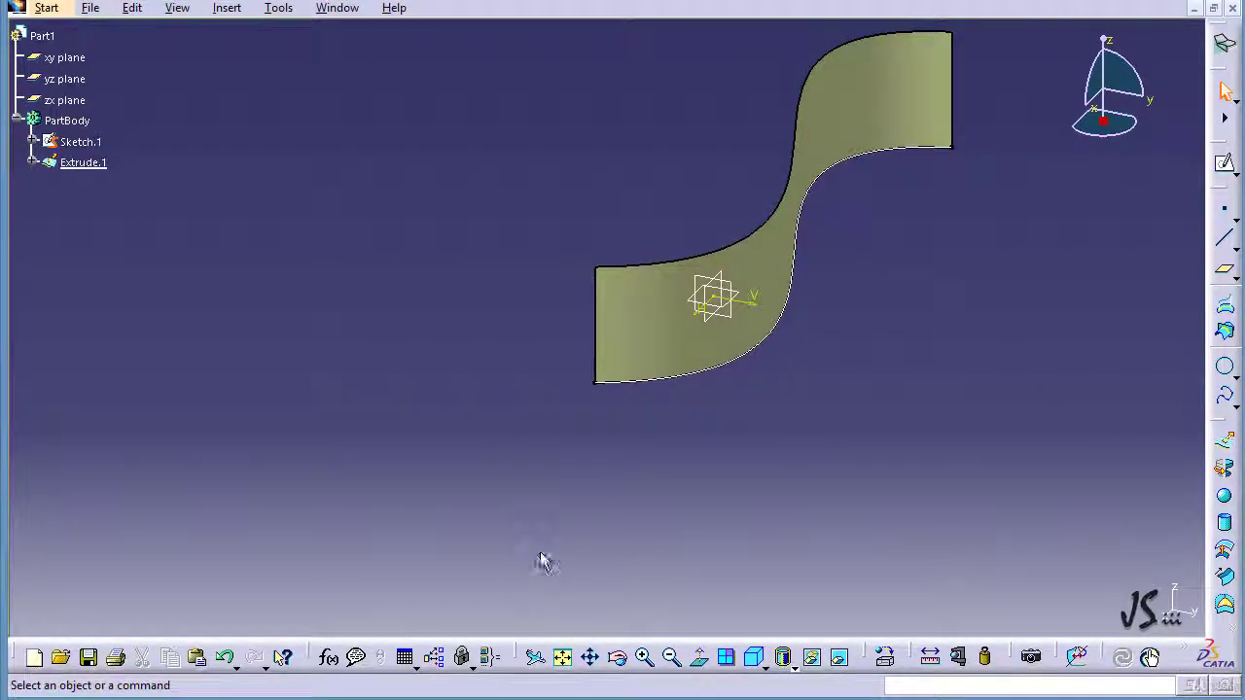
# - In the base sketch, draw a line starting at (220, -10) mm and a tangent arc from its other end to the spline's lower endpoint
pyautogui.doubleClick(699, 385)
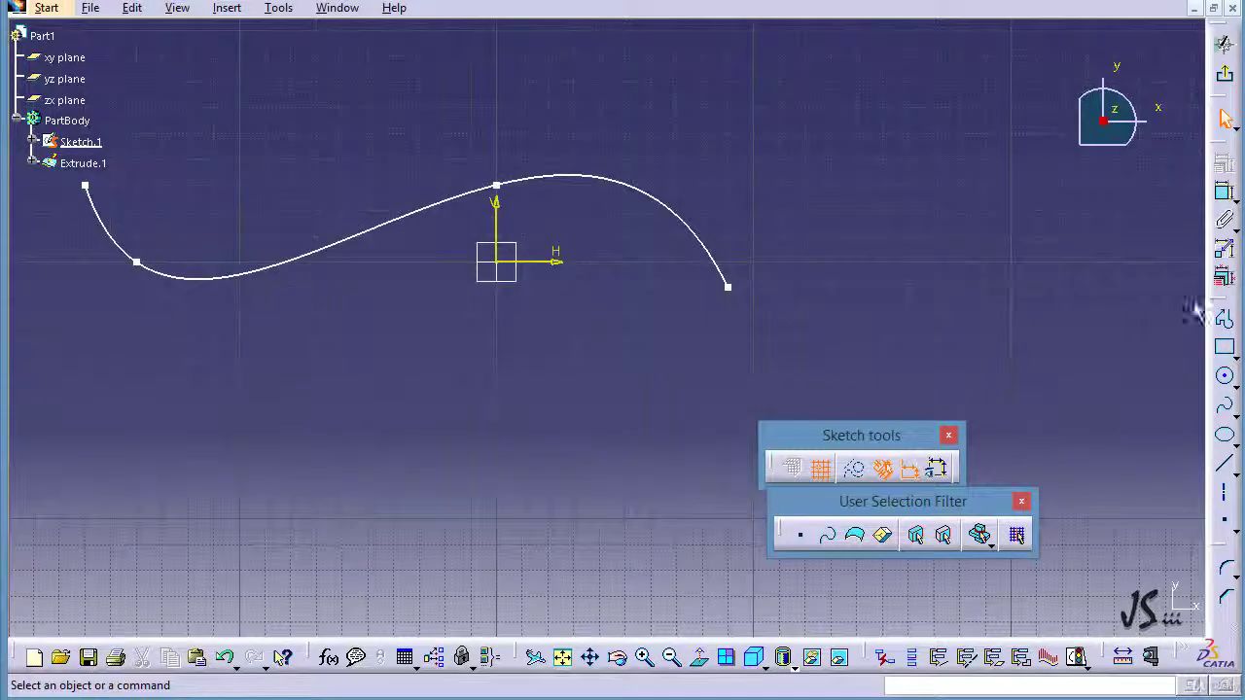
pyautogui.click(1224, 321)
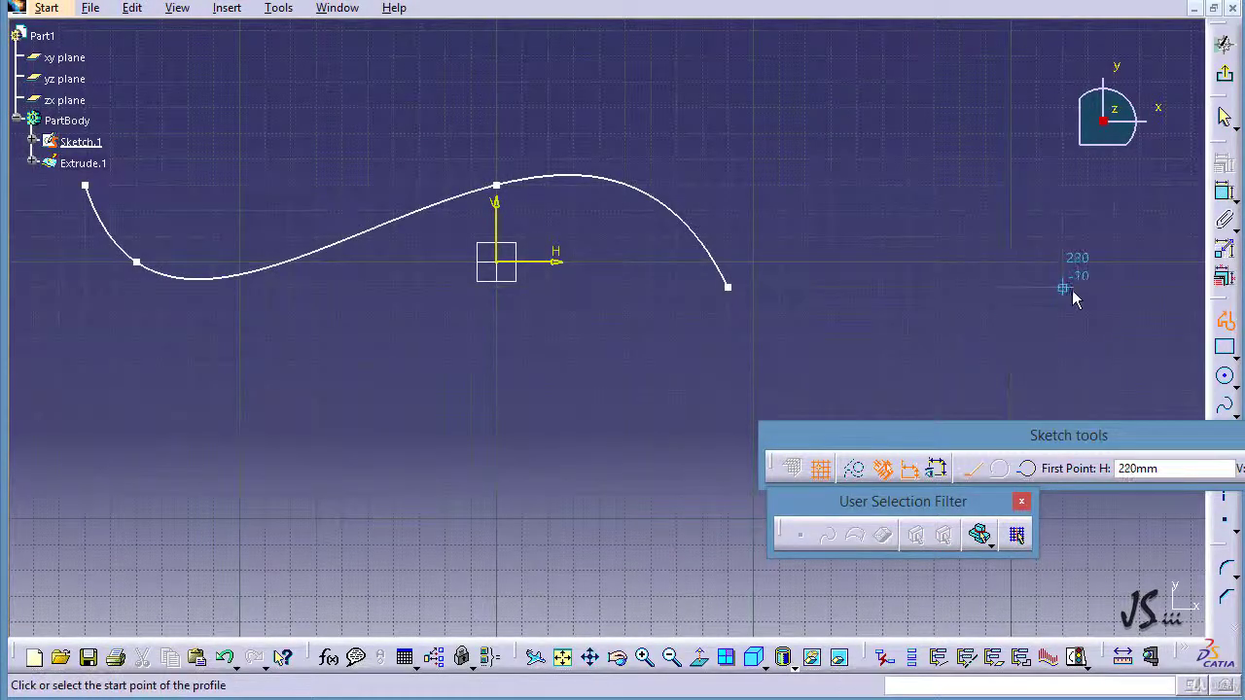
pyautogui.click(1062, 288)
pyautogui.click(882, 390)
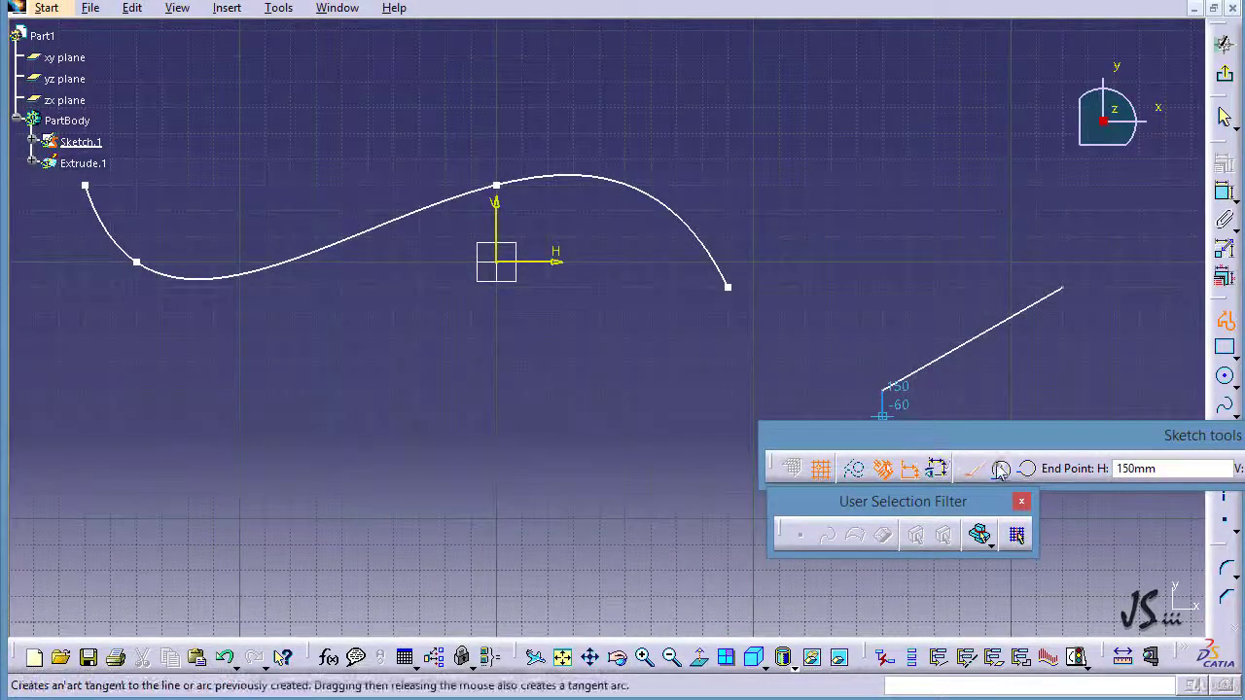
pyautogui.click(1001, 468)
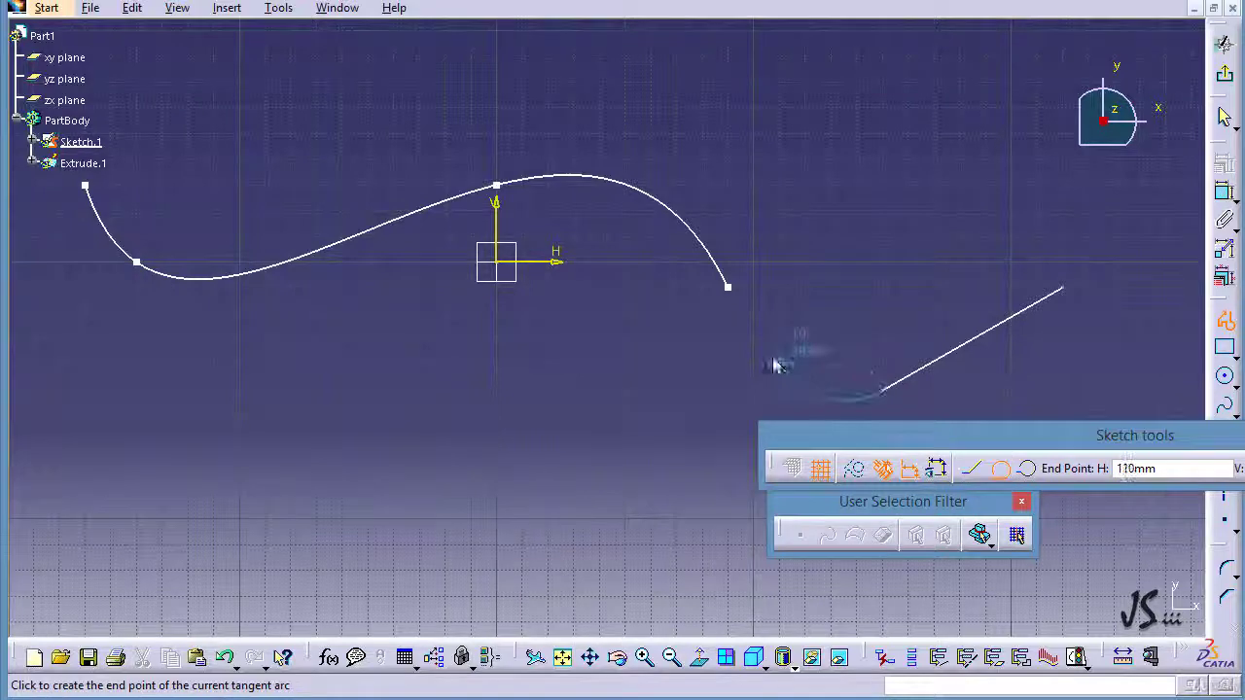
pyautogui.click(731, 290)
pyautogui.press('Escape')
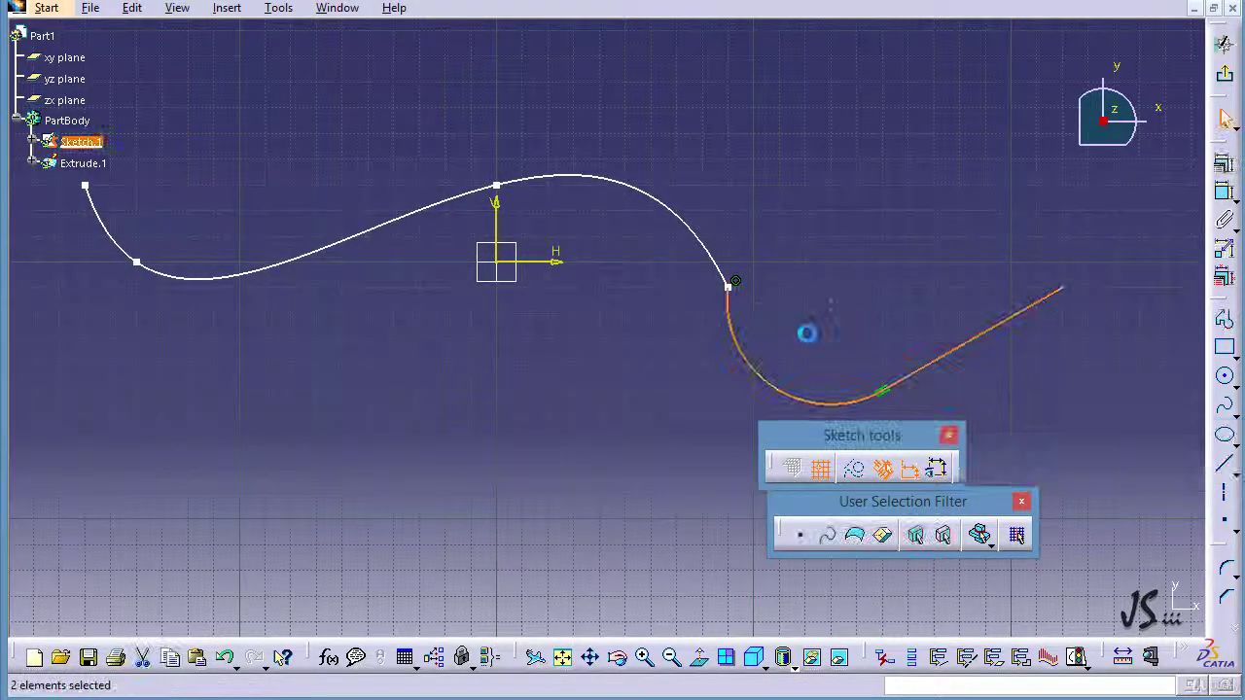
pyautogui.click(788, 315)
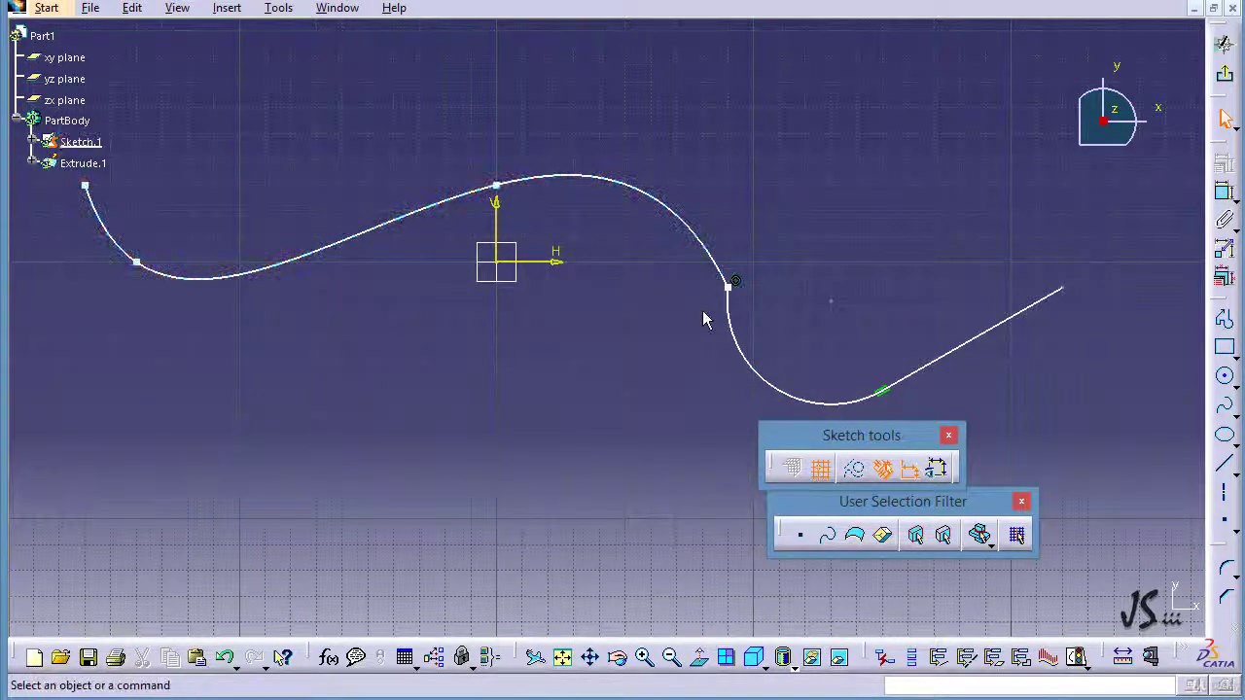
# - Constrain the new arc tangent to the spline and exit the sketch to update the extruded surface
pyautogui.click(730, 326)
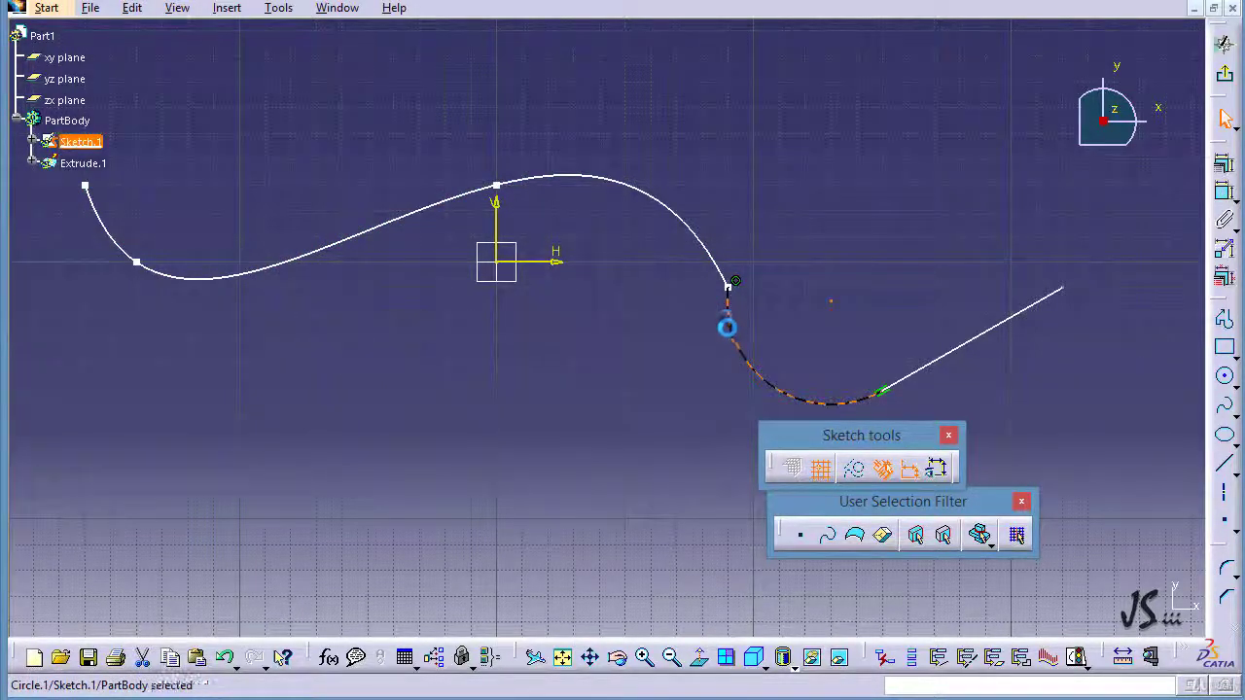
pyautogui.keyDown('ctrl'); pyautogui.click(700, 237); pyautogui.keyUp('ctrl')
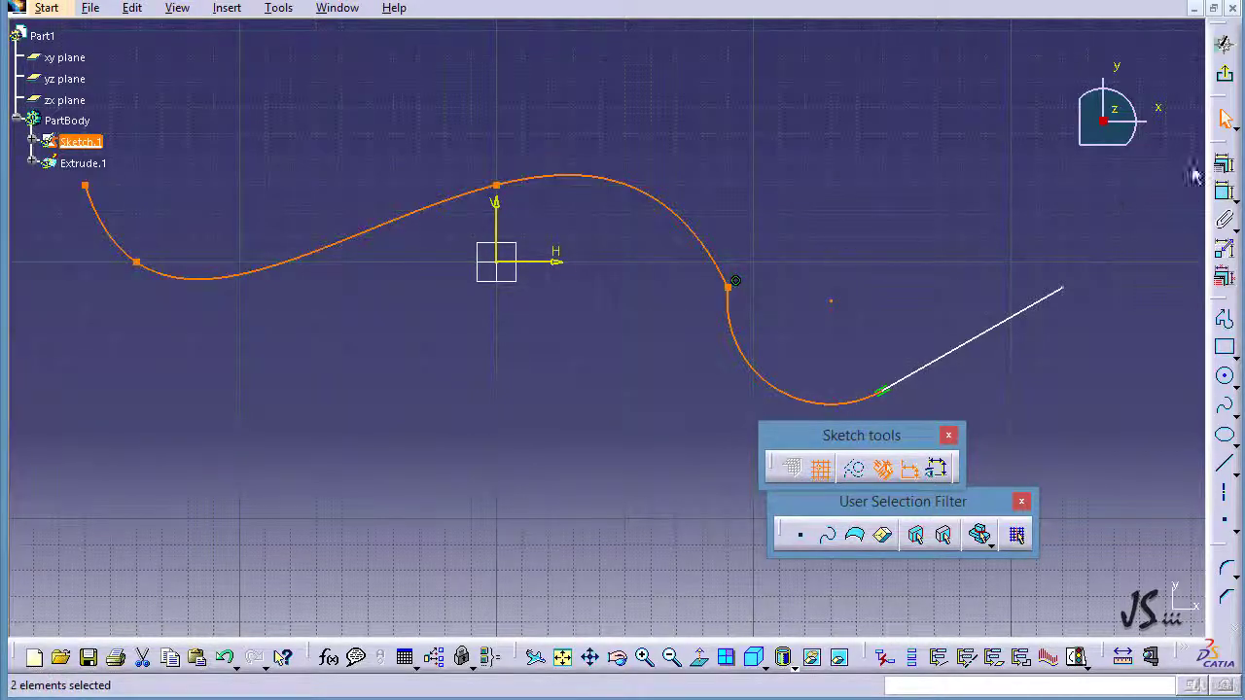
pyautogui.click(1223, 165)
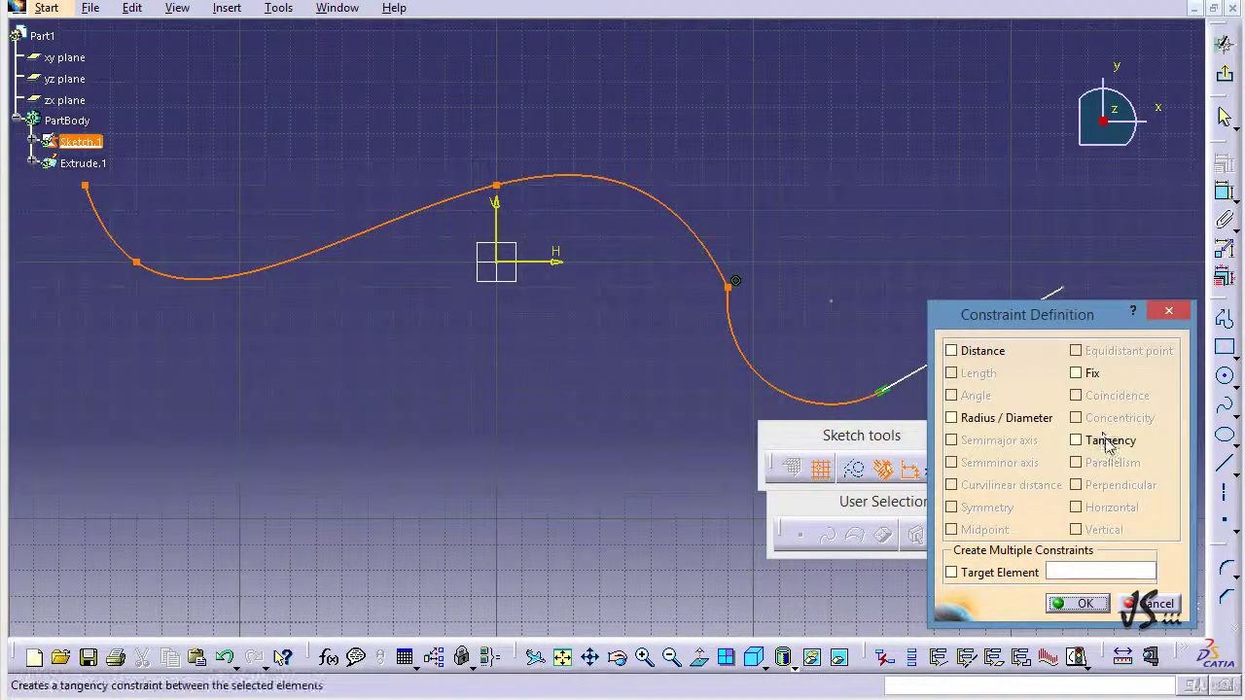
pyautogui.click(1109, 442)
pyautogui.click(1075, 604)
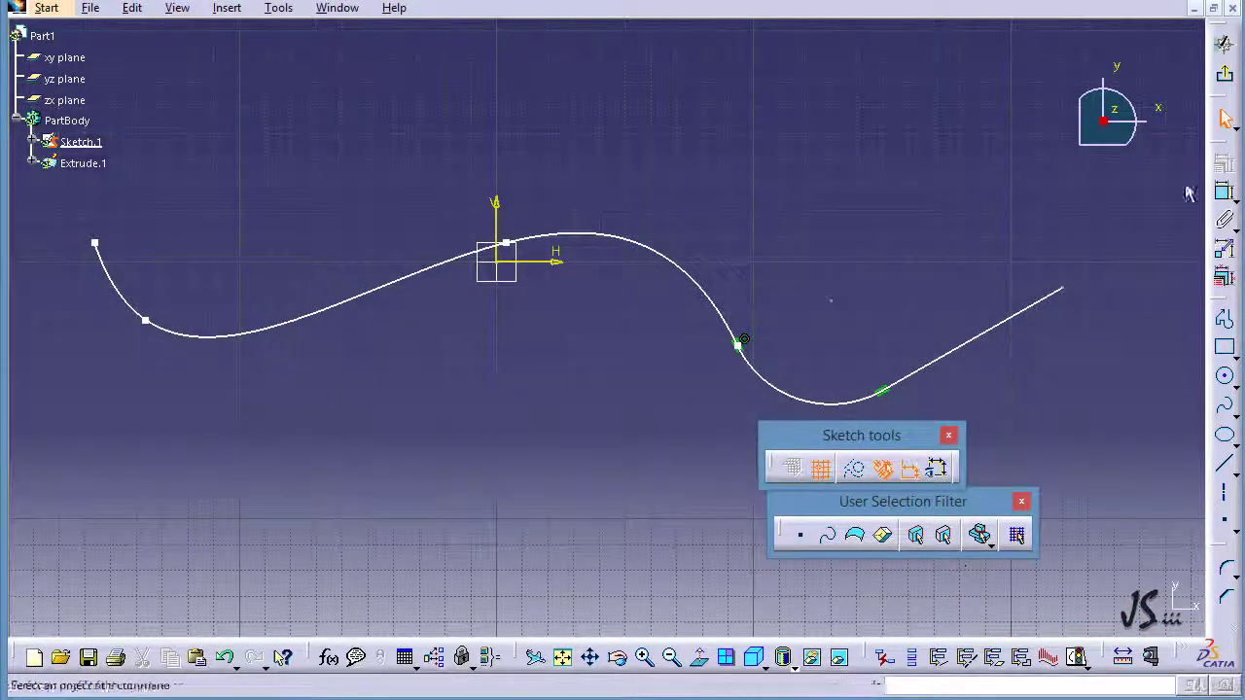
pyautogui.click(1224, 44)
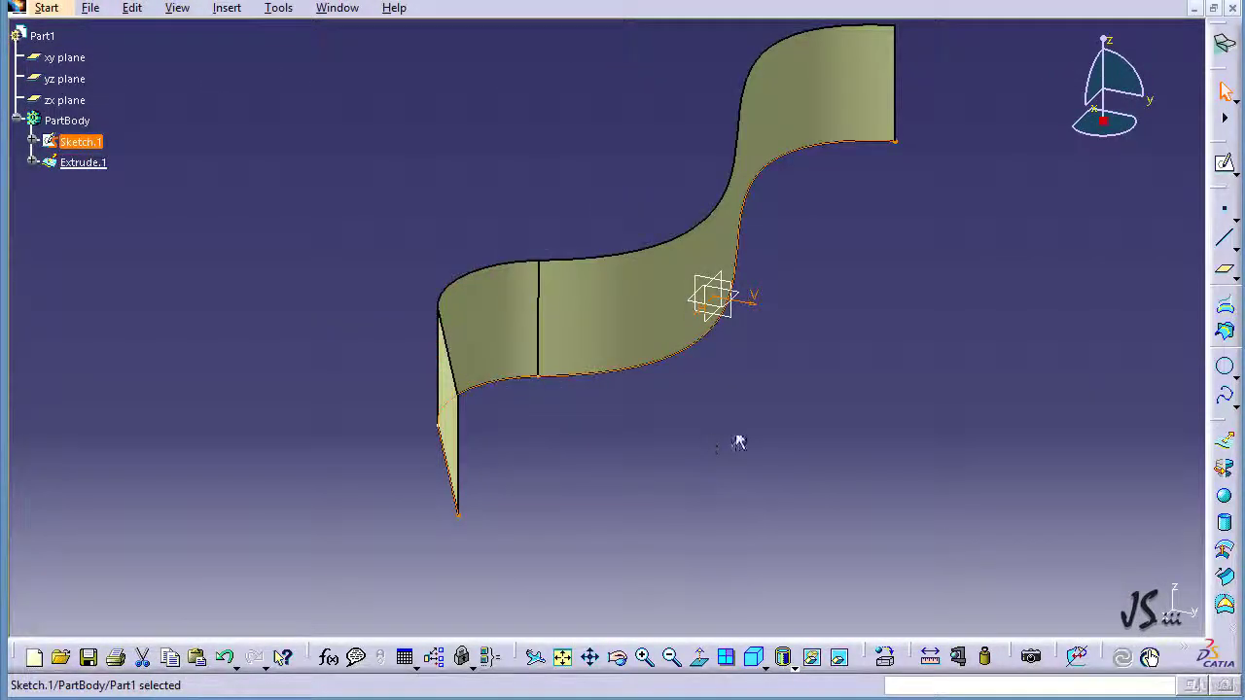
pyautogui.moveTo(824, 391); pyautogui.dragTo(720, 464, button='middle')
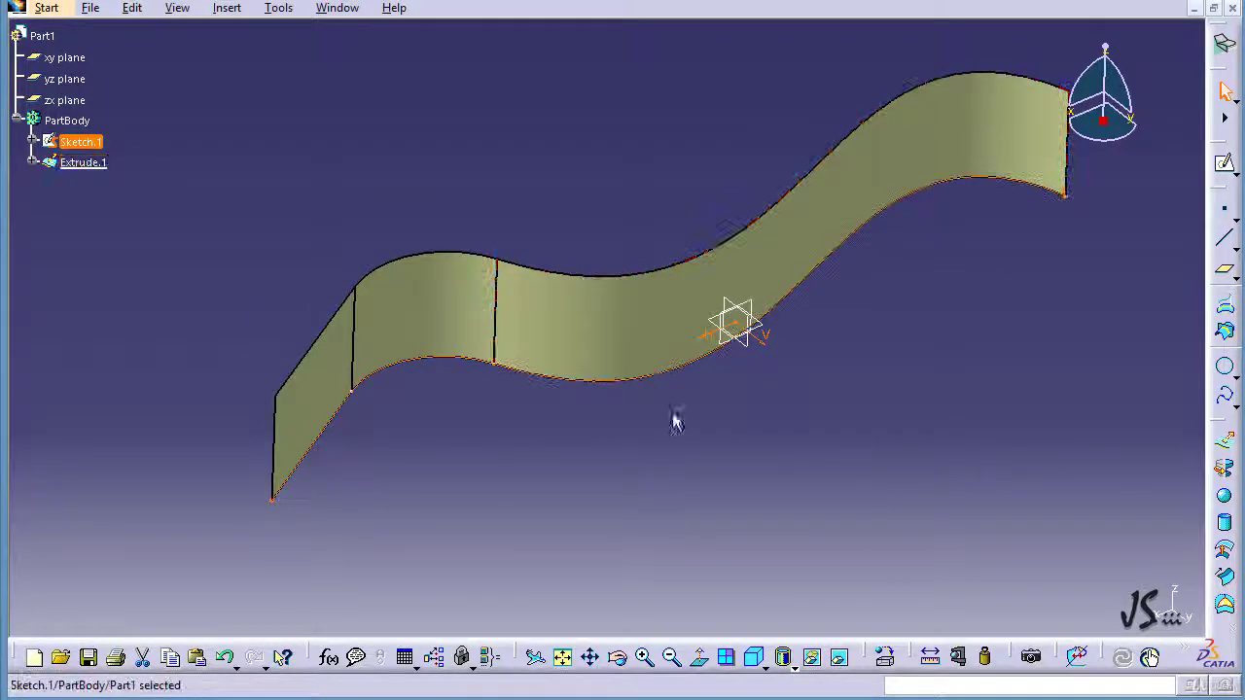
pyautogui.click(844, 459)
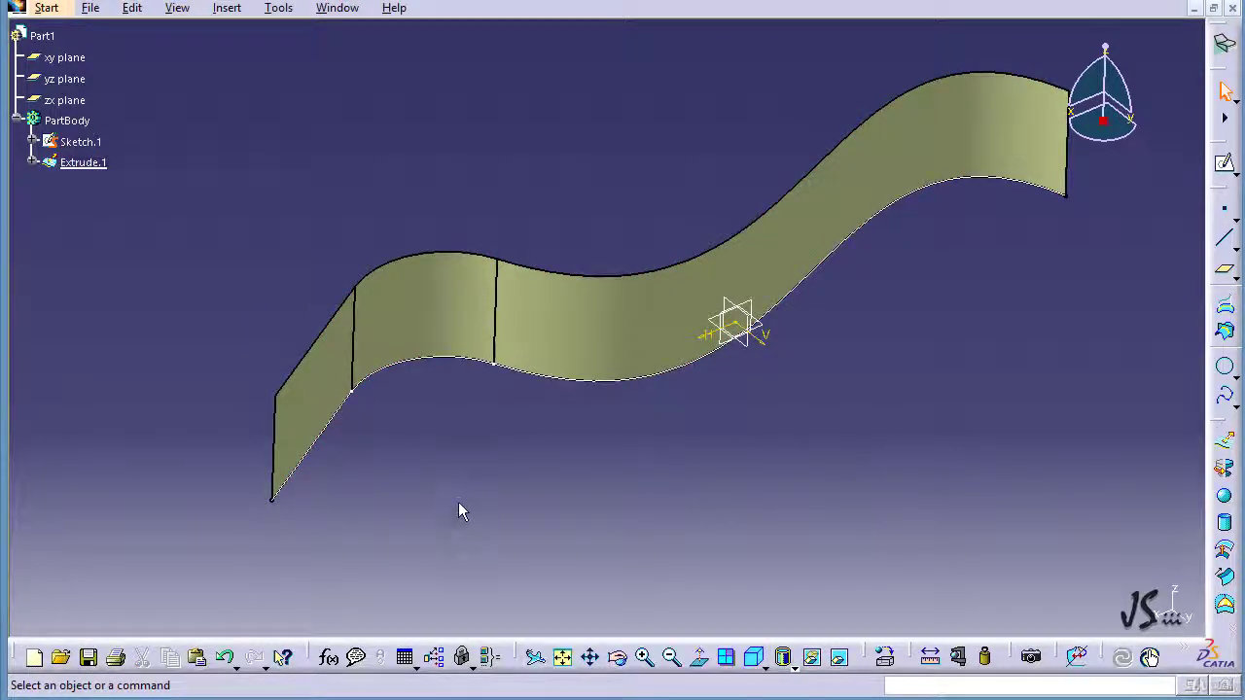
# - Set up an Extrapolate of the extruded surface with the arc face's upper edge as boundary and a length of 50 mm
pyautogui.click(227, 8)
pyautogui.moveTo(178, 256)
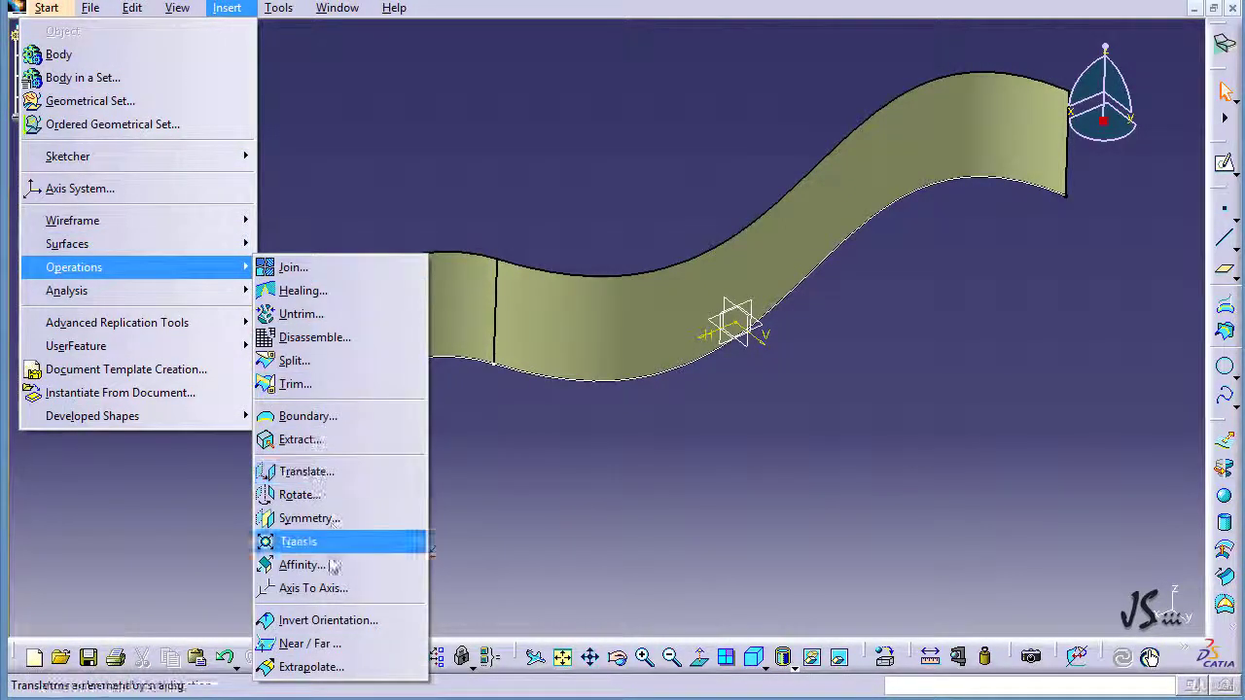
pyautogui.click(309, 666)
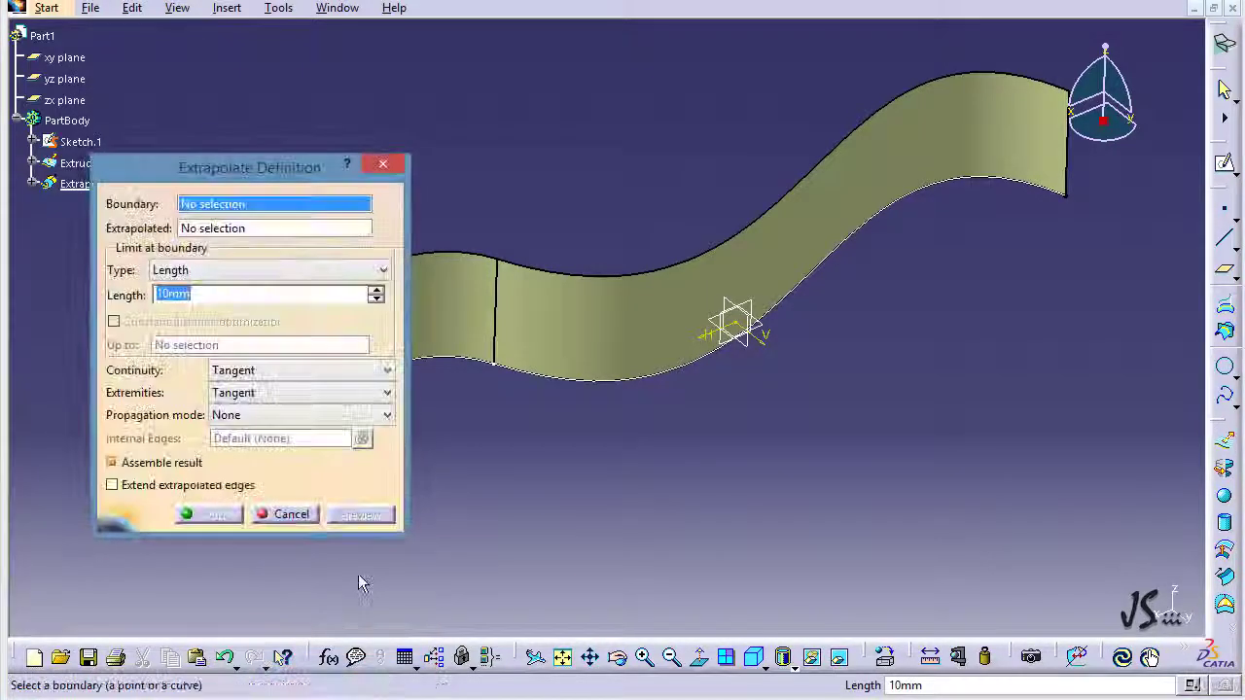
pyautogui.moveTo(212, 154); pyautogui.dragTo(791, 244)
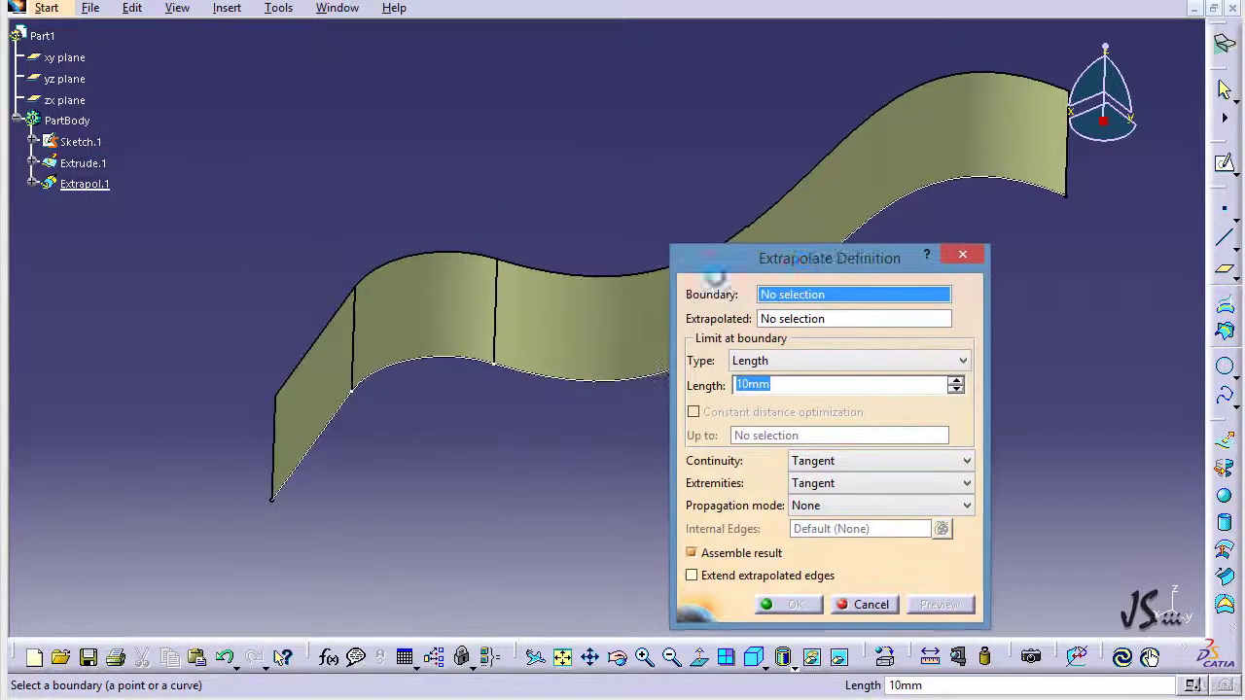
pyautogui.click(442, 261)
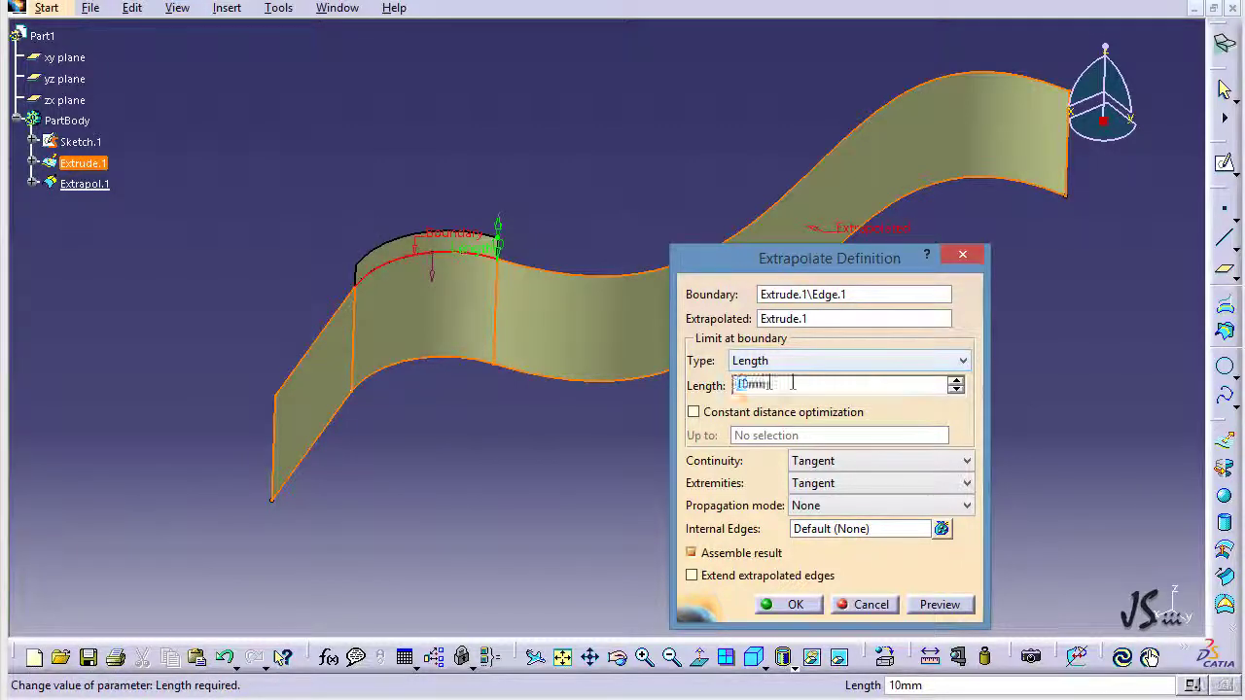
pyautogui.write('50')
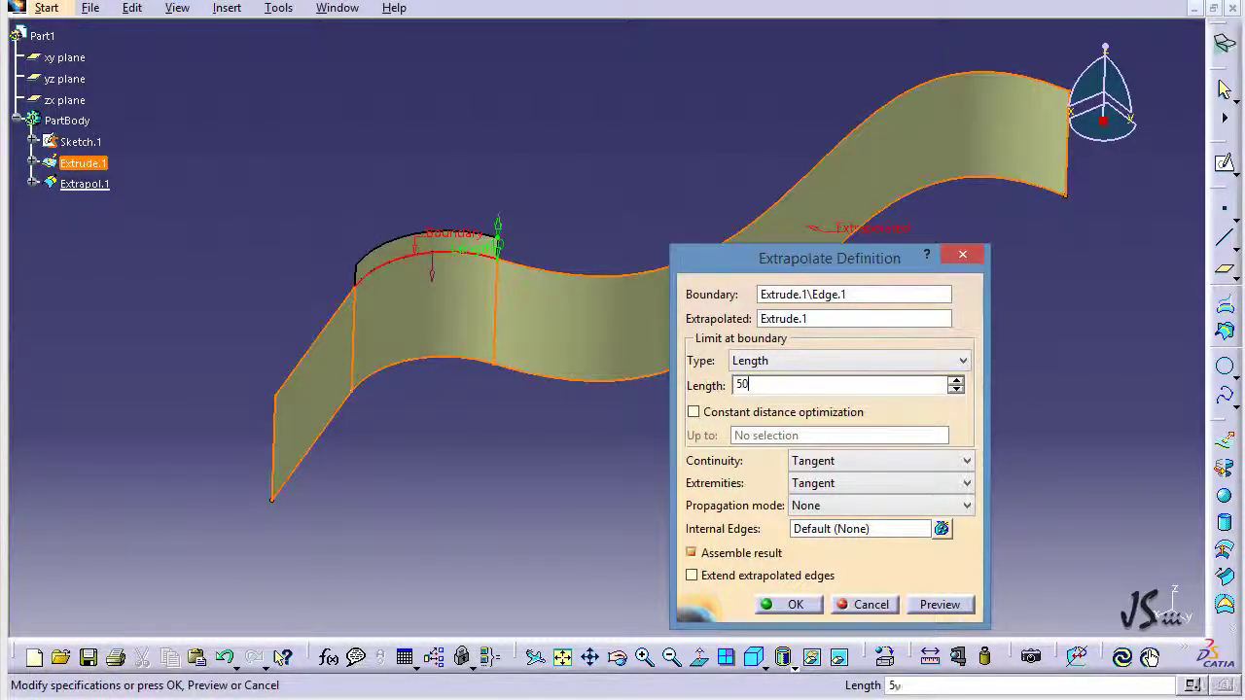
pyautogui.click(796, 319)
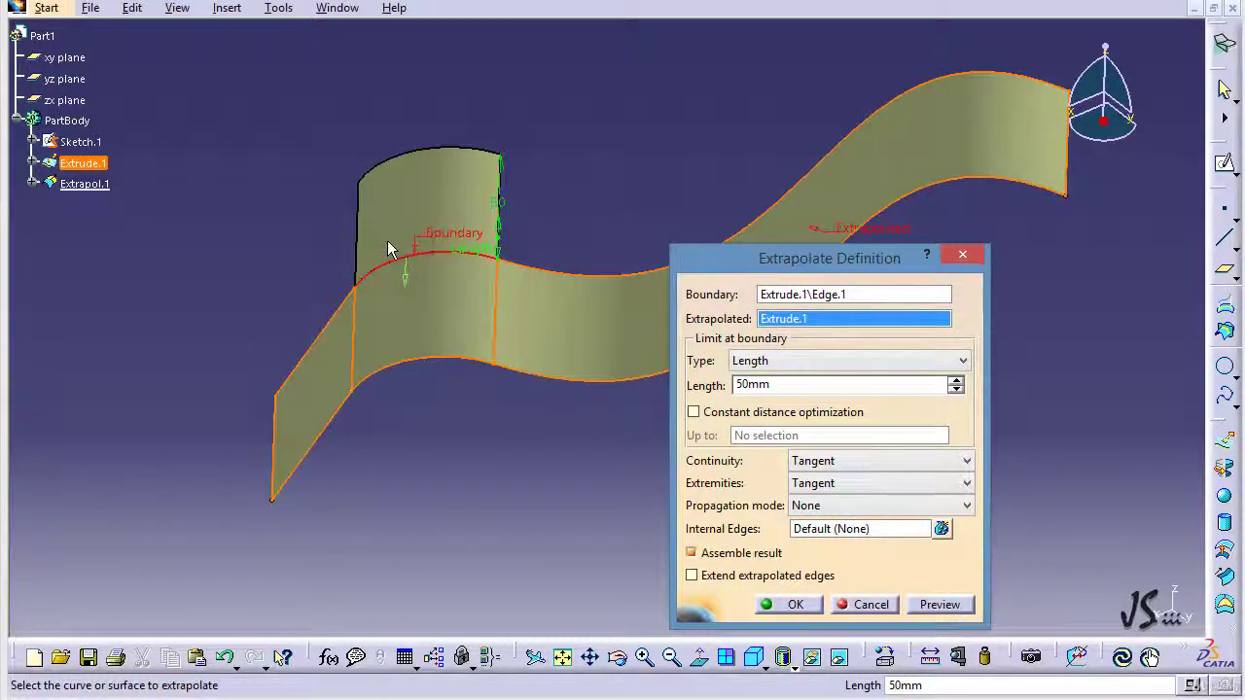
# - Set the extrapolation's propagation mode to Tangency continuity
pyautogui.click(756, 368)
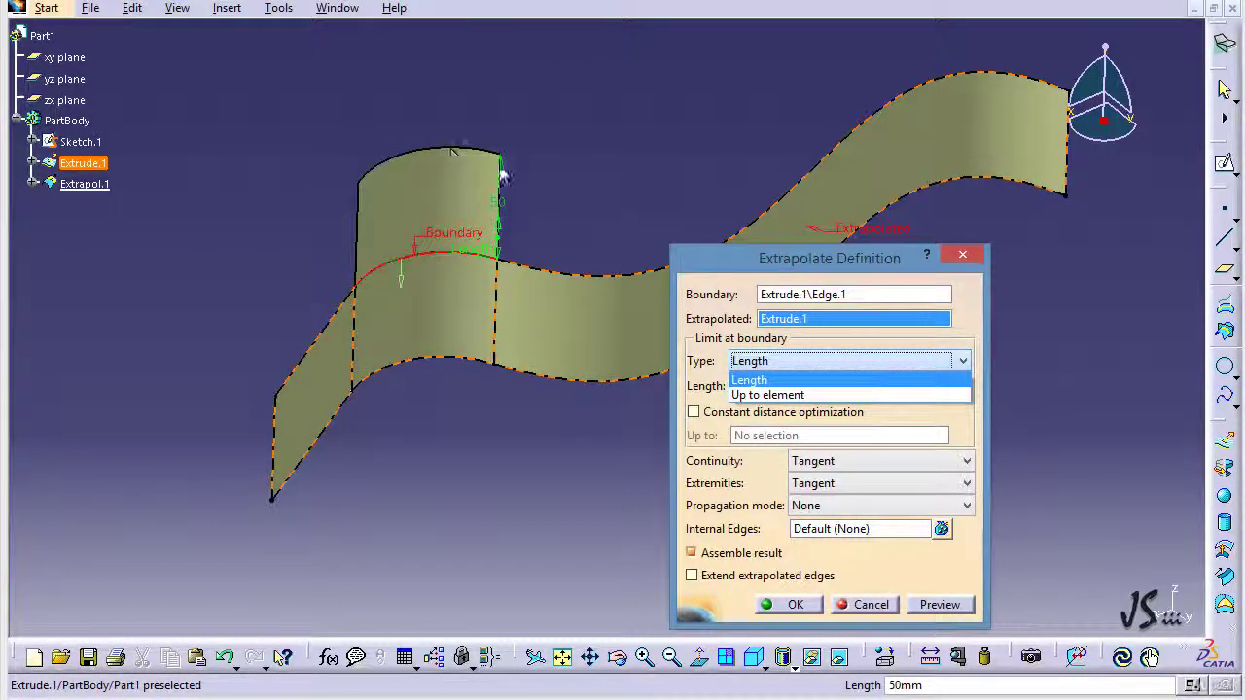
pyautogui.click(715, 269)
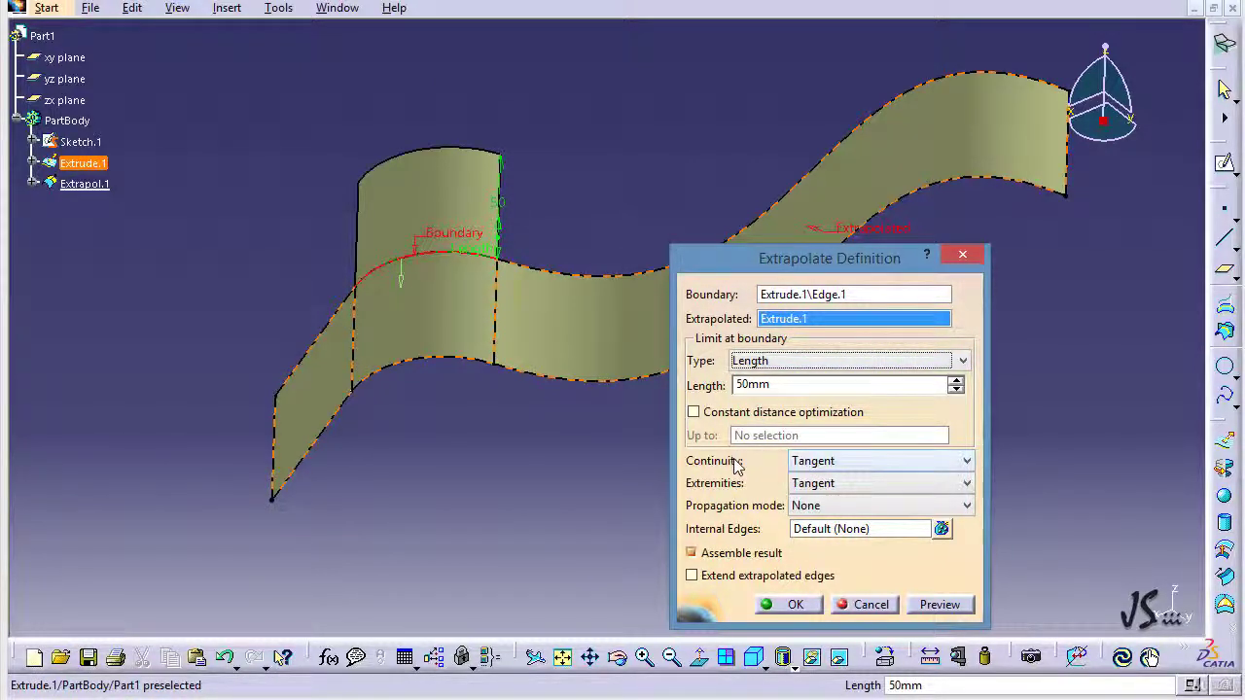
pyautogui.click(840, 507)
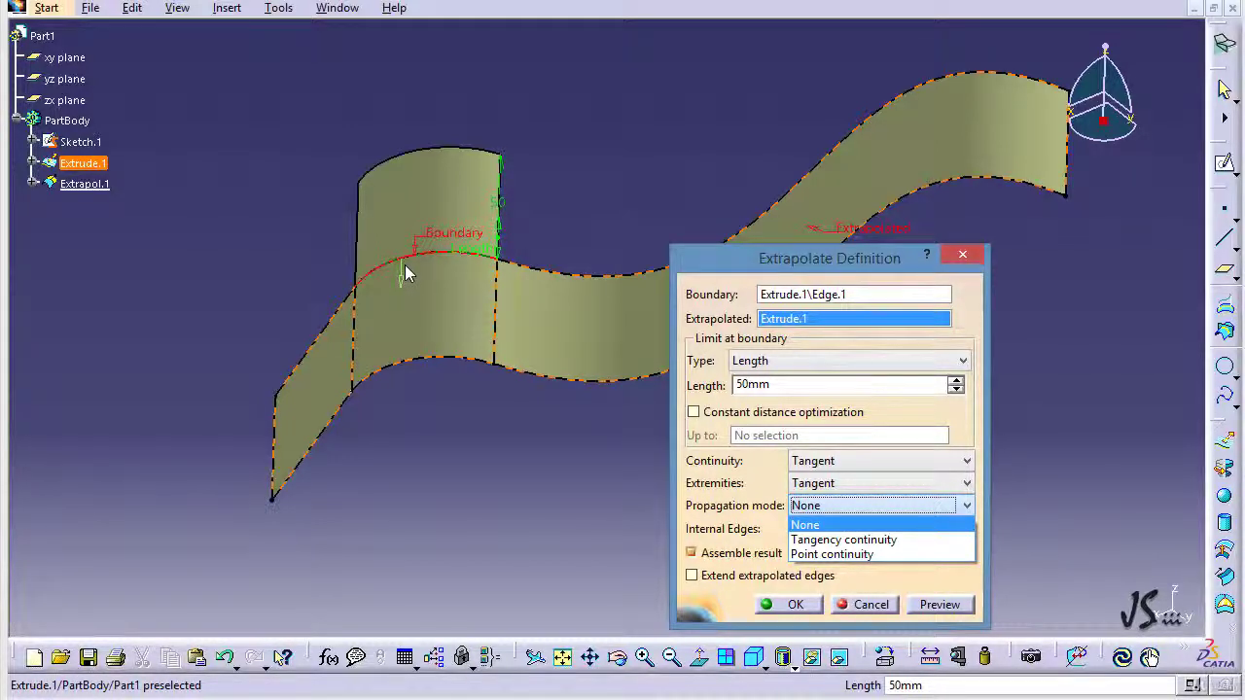
pyautogui.click(822, 539)
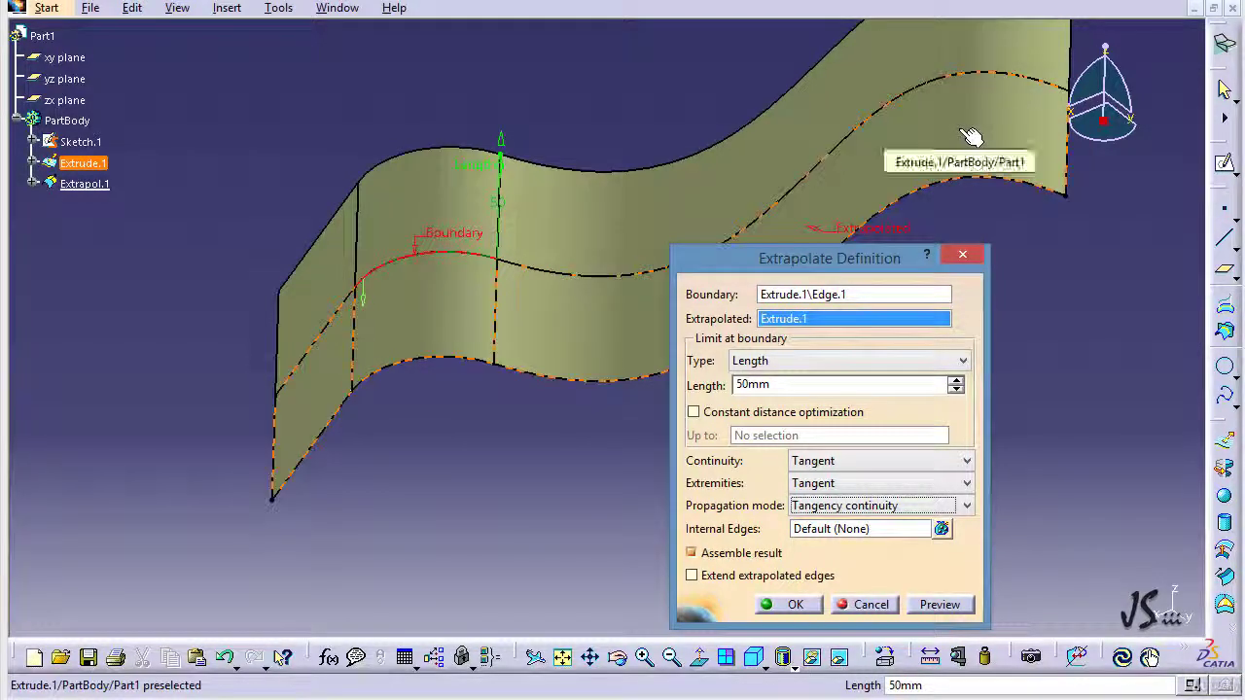
# - Try Point continuity as the propagation mode, examine the flagged edges on the surface, and dismiss the messages
pyautogui.click(967, 506)
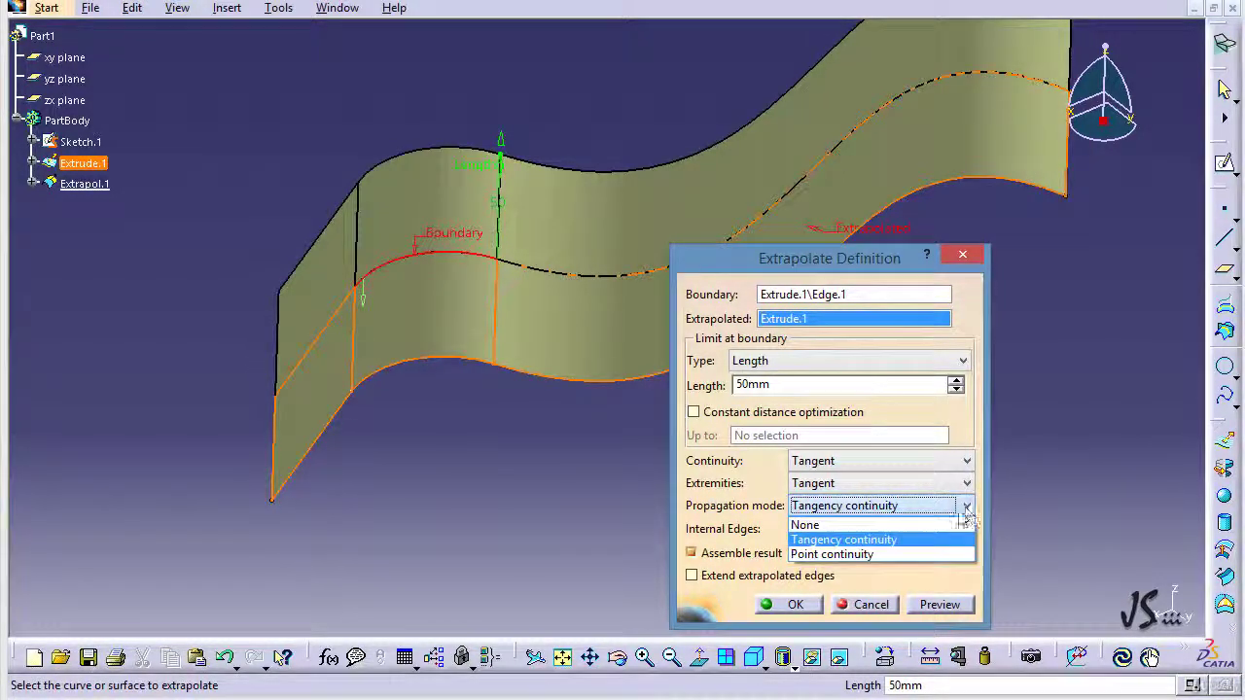
pyautogui.click(873, 555)
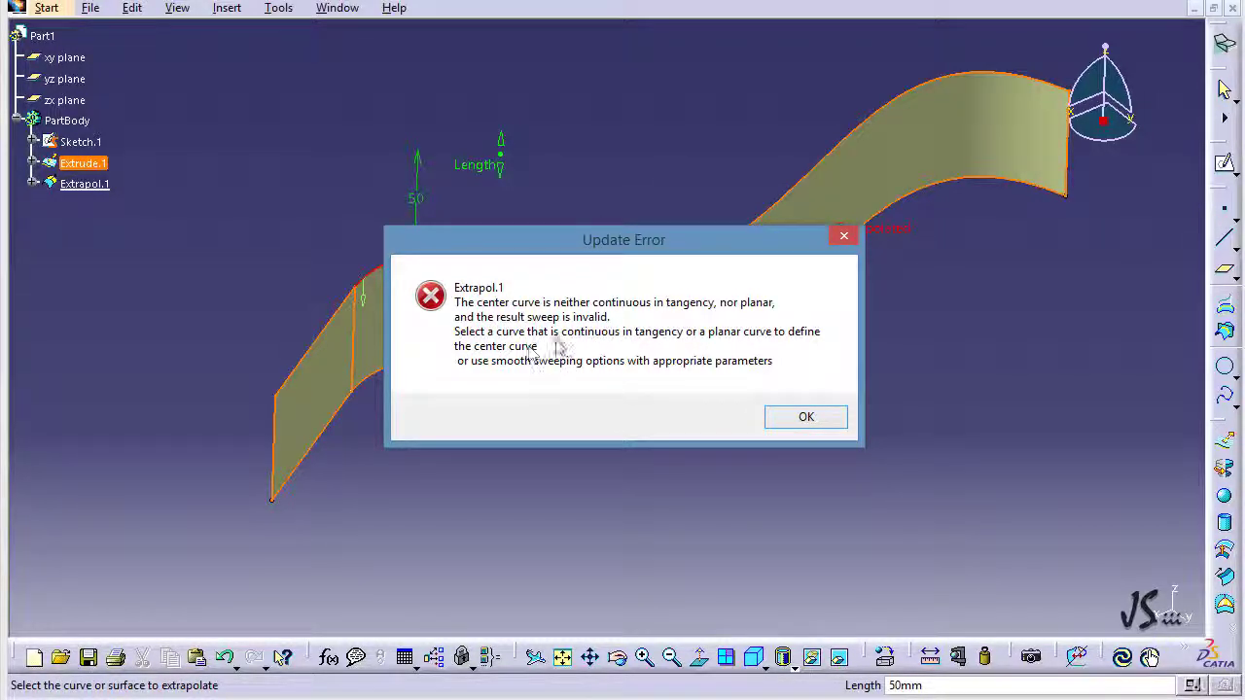
pyautogui.click(803, 417)
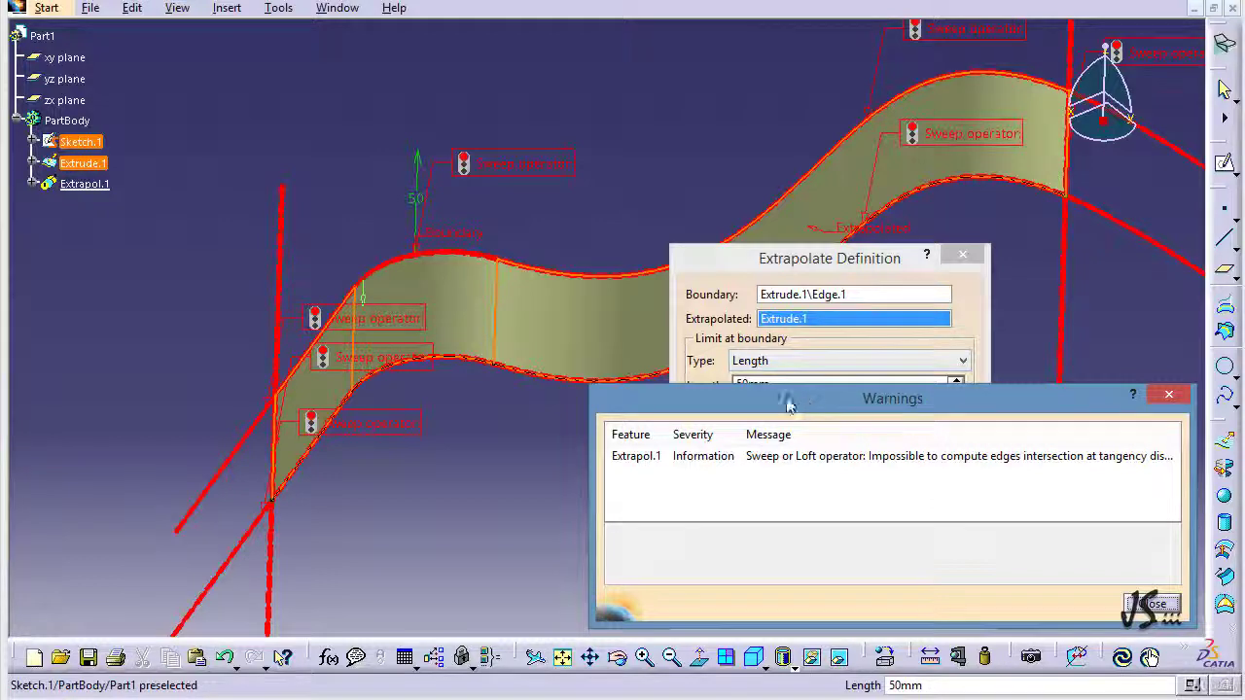
pyautogui.moveTo(514, 460); pyautogui.dragTo(448, 408, button='middle')
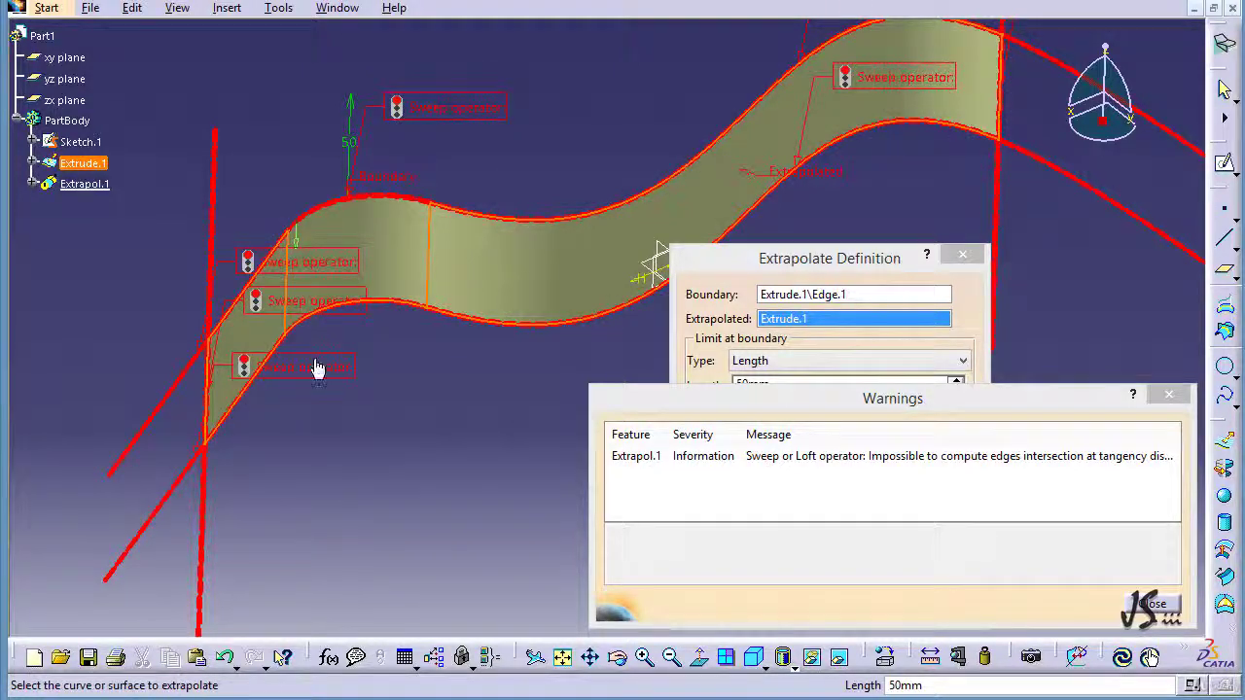
pyautogui.moveTo(481, 400); pyautogui.dragTo(411, 361, button='middle')
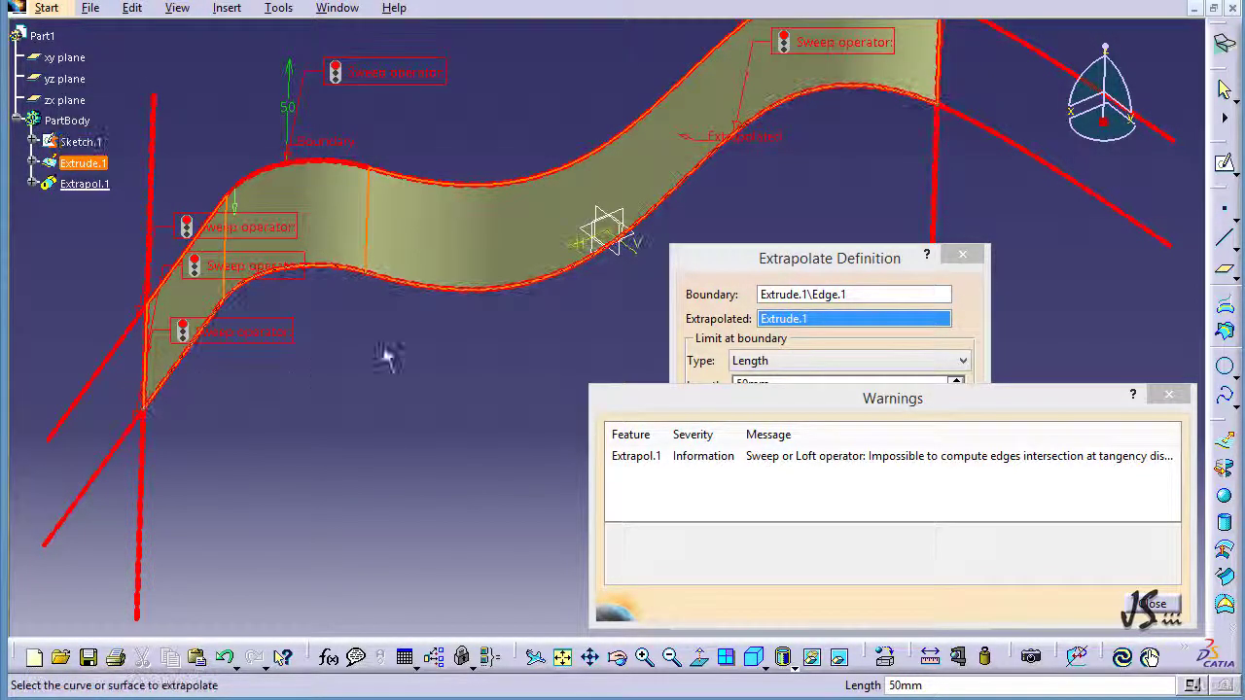
pyautogui.moveTo(551, 327)
pyautogui.mouseDown(button='middle')
pyautogui.moveTo(349, 455)
pyautogui.moveTo(278, 465)
pyautogui.mouseUp(button='middle')
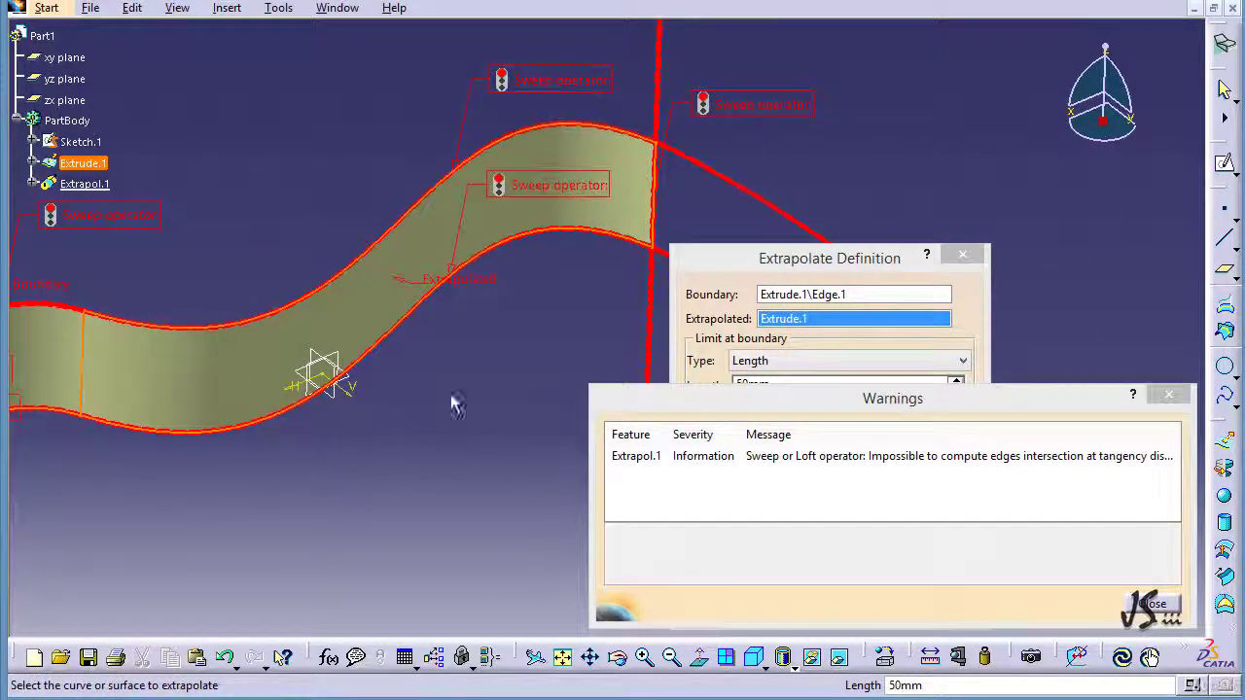
pyautogui.moveTo(453, 403)
pyautogui.mouseDown(button='middle')
pyautogui.moveTo(333, 417)
pyautogui.moveTo(179, 575)
pyautogui.moveTo(471, 343)
pyautogui.moveTo(575, 300)
pyautogui.mouseUp(button='middle')
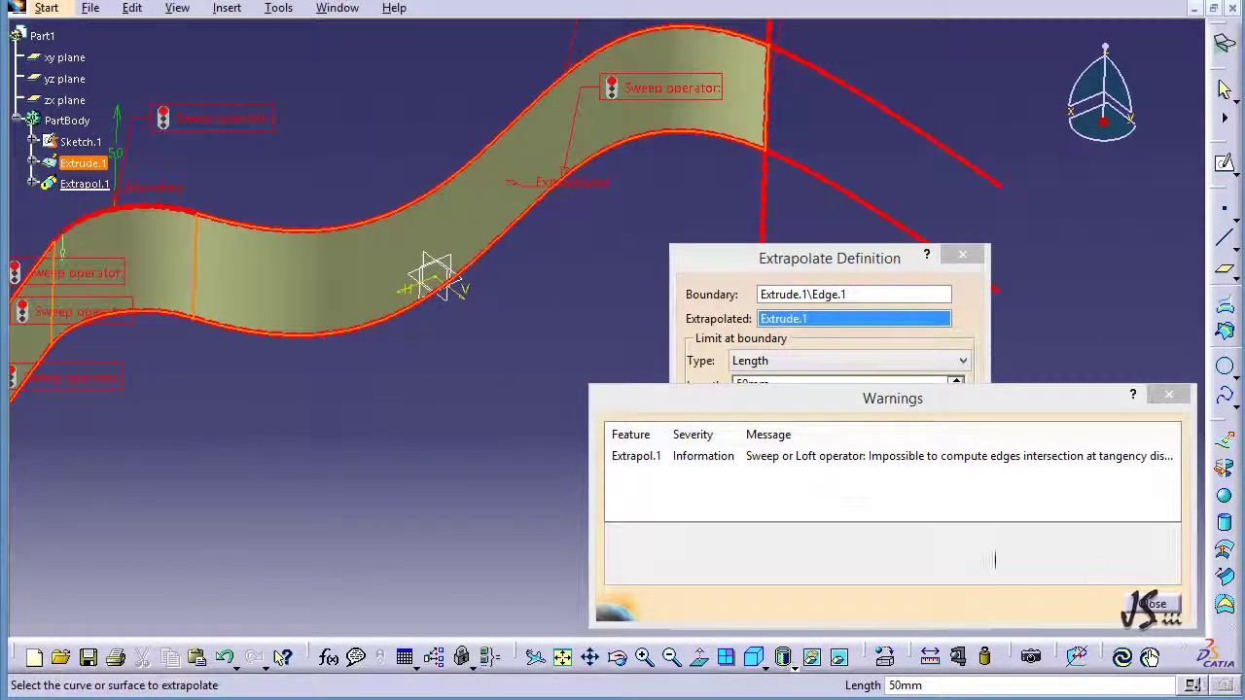
pyautogui.click(1163, 606)
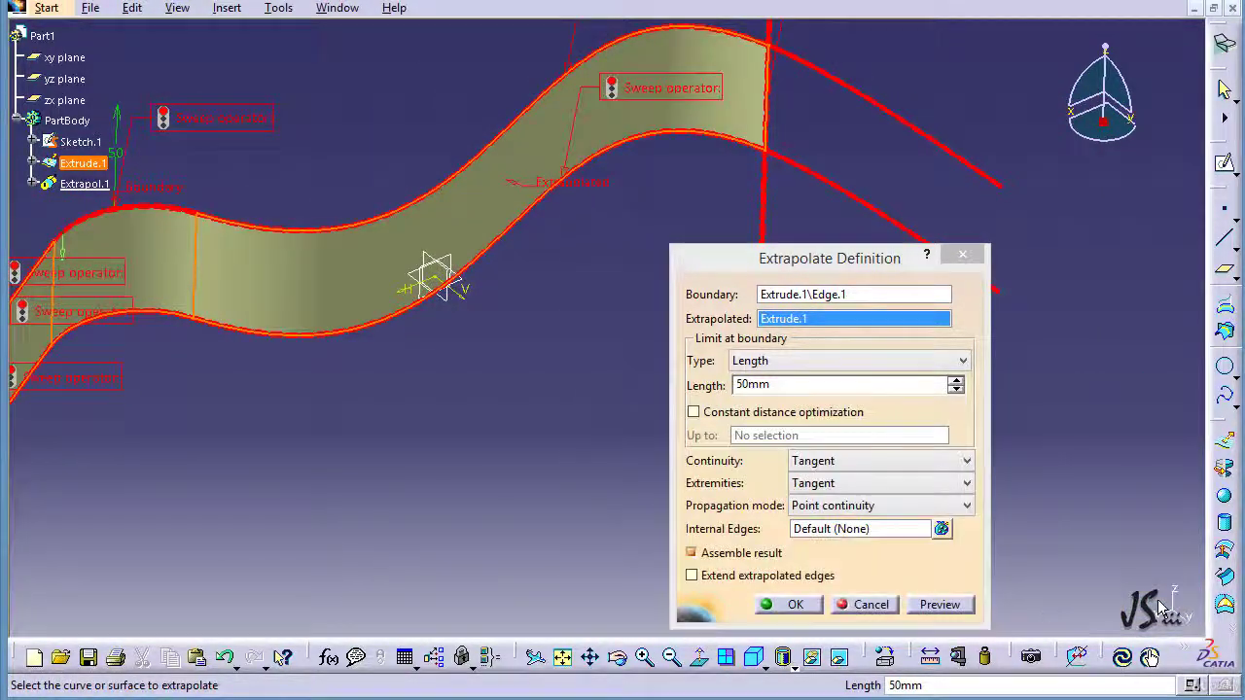
# - Set the extrapolation's propagation mode back to None
pyautogui.click(872, 505)
pyautogui.click(874, 525)
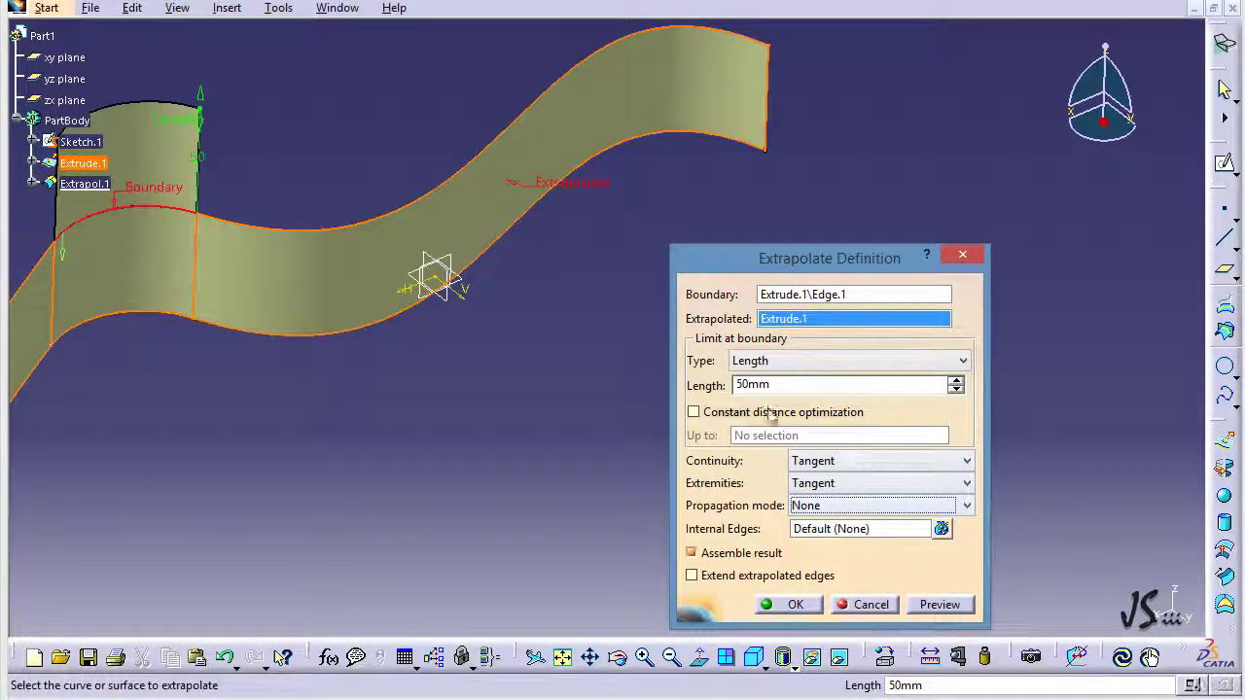
pyautogui.moveTo(484, 419); pyautogui.dragTo(619, 413, button='middle')
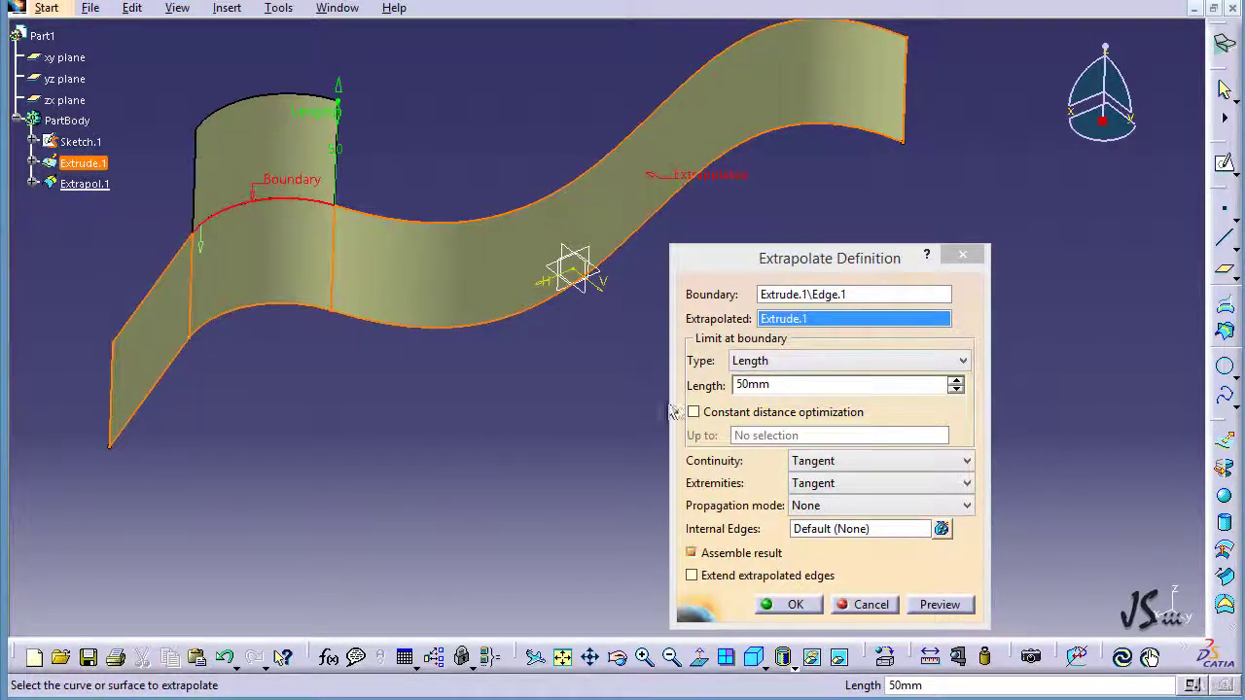
# - Preview the extrapolation with Extend extrapolated edges enabled, review its Continuity and Extremities options, and cancel the operation
pyautogui.click(692, 576)
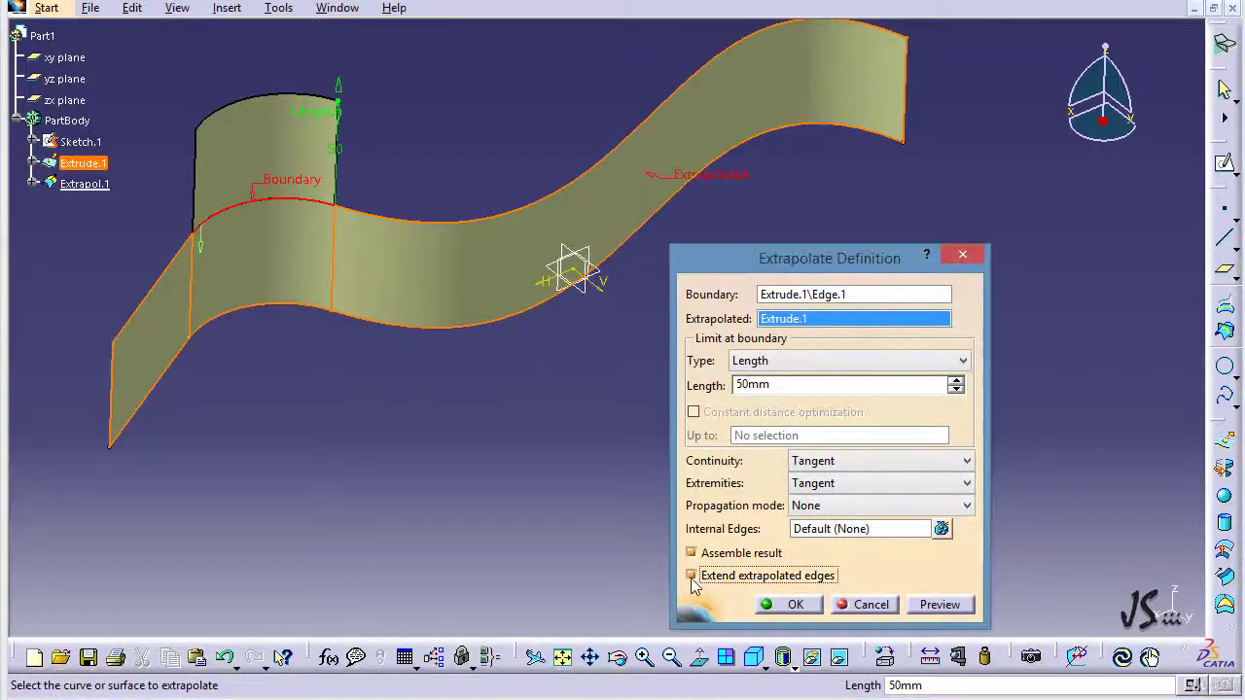
pyautogui.click(957, 607)
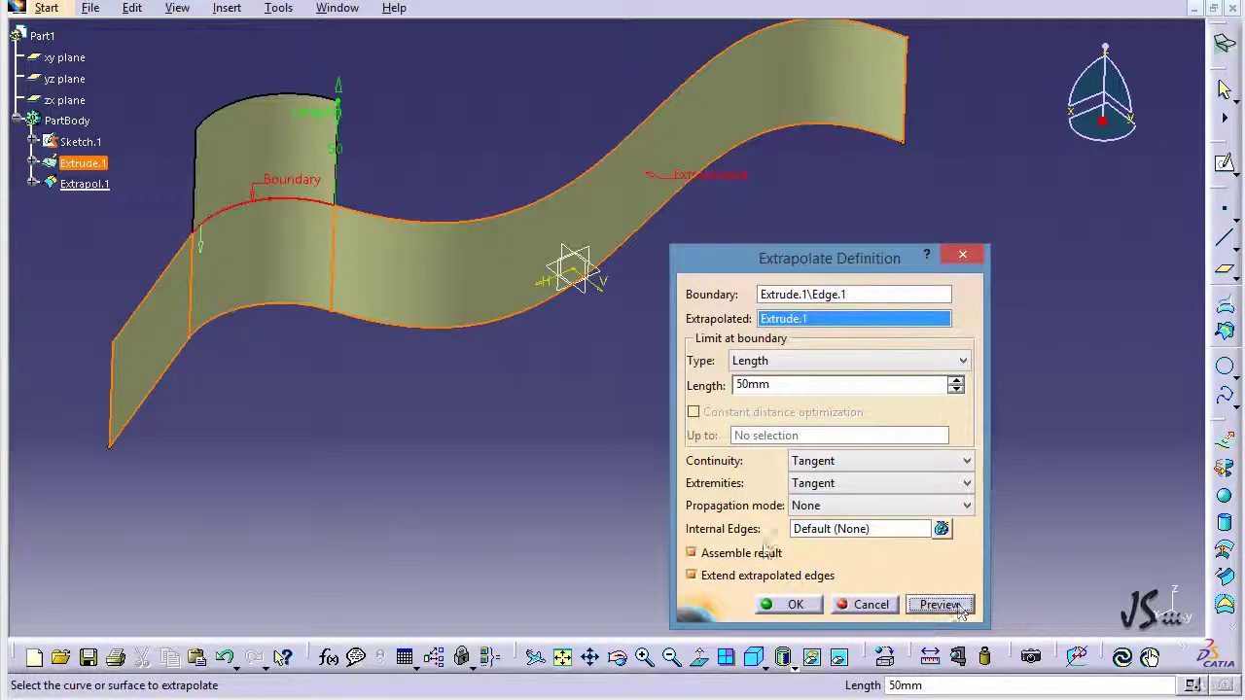
pyautogui.click(821, 467)
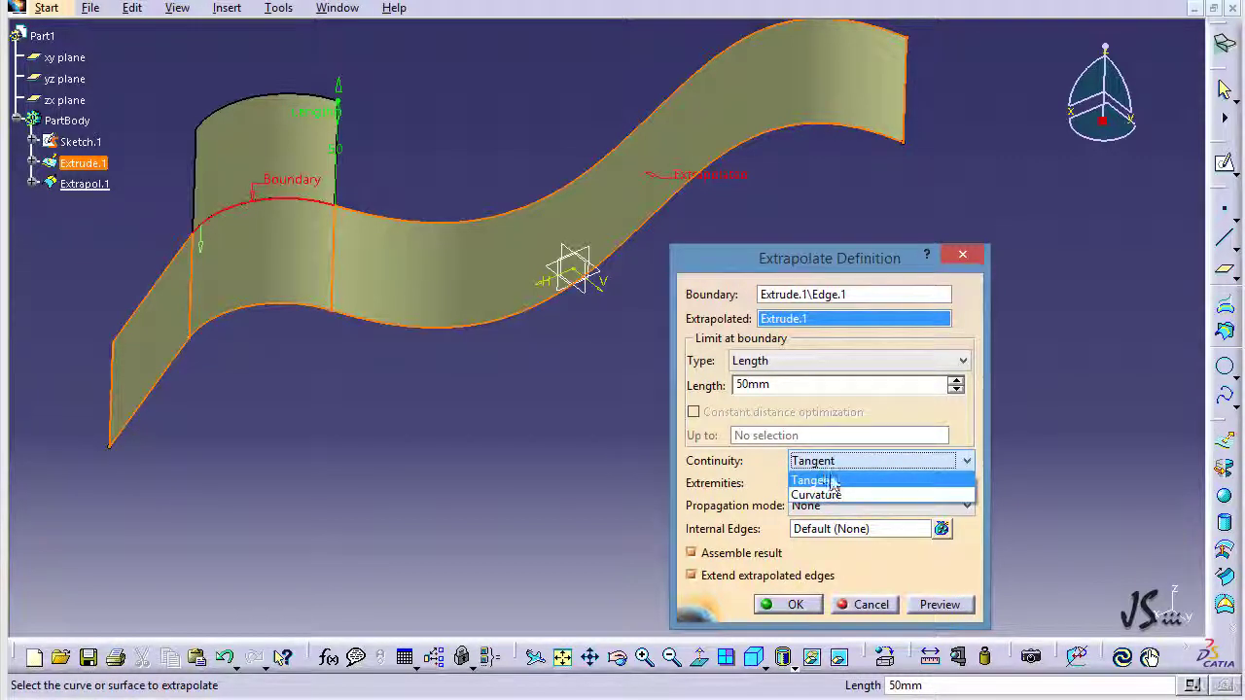
pyautogui.click(890, 479)
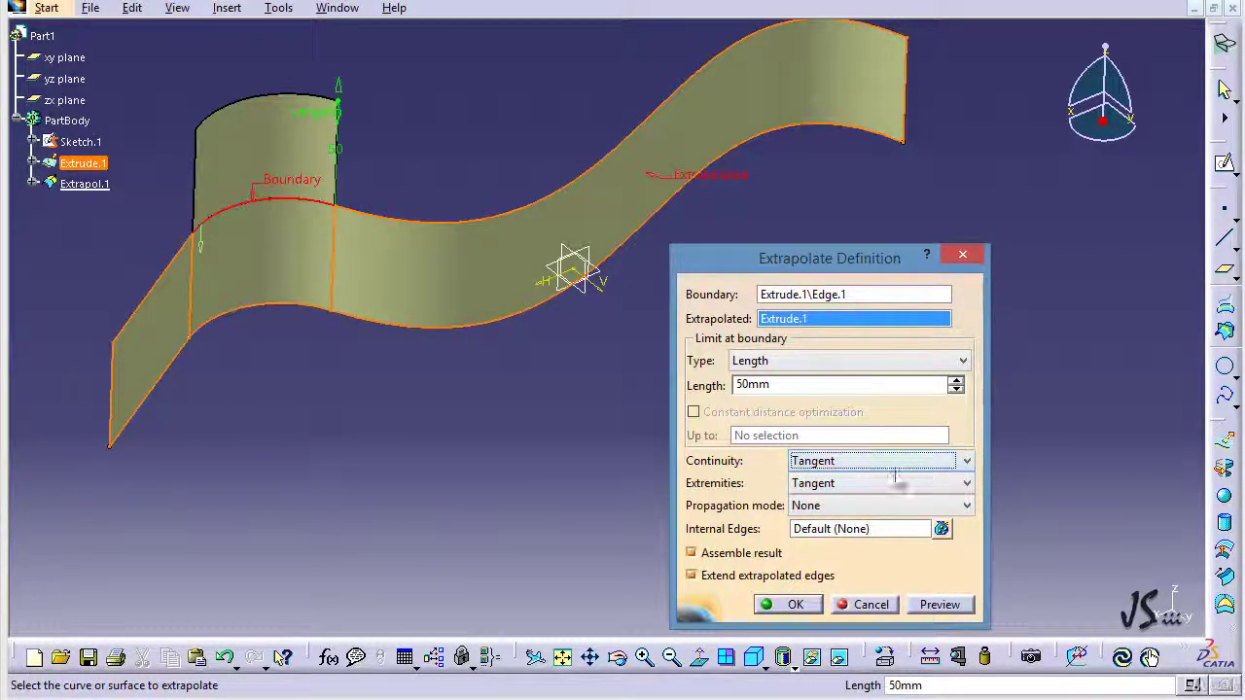
pyautogui.click(881, 487)
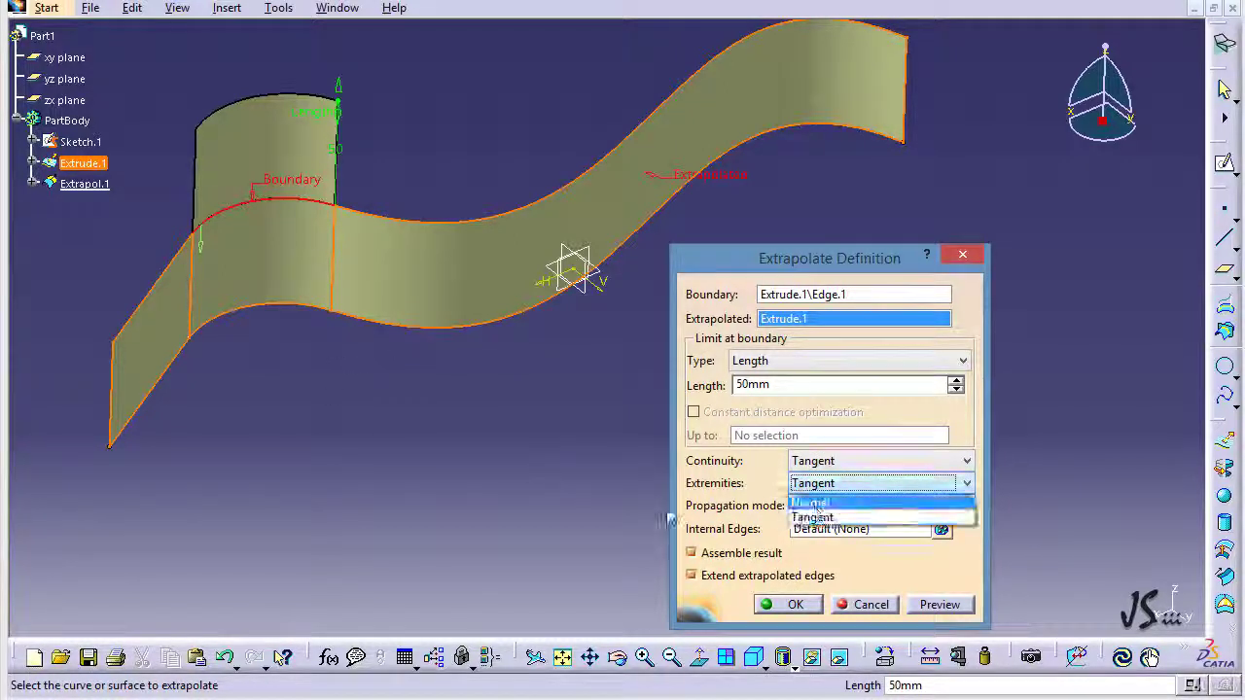
pyautogui.click(686, 476)
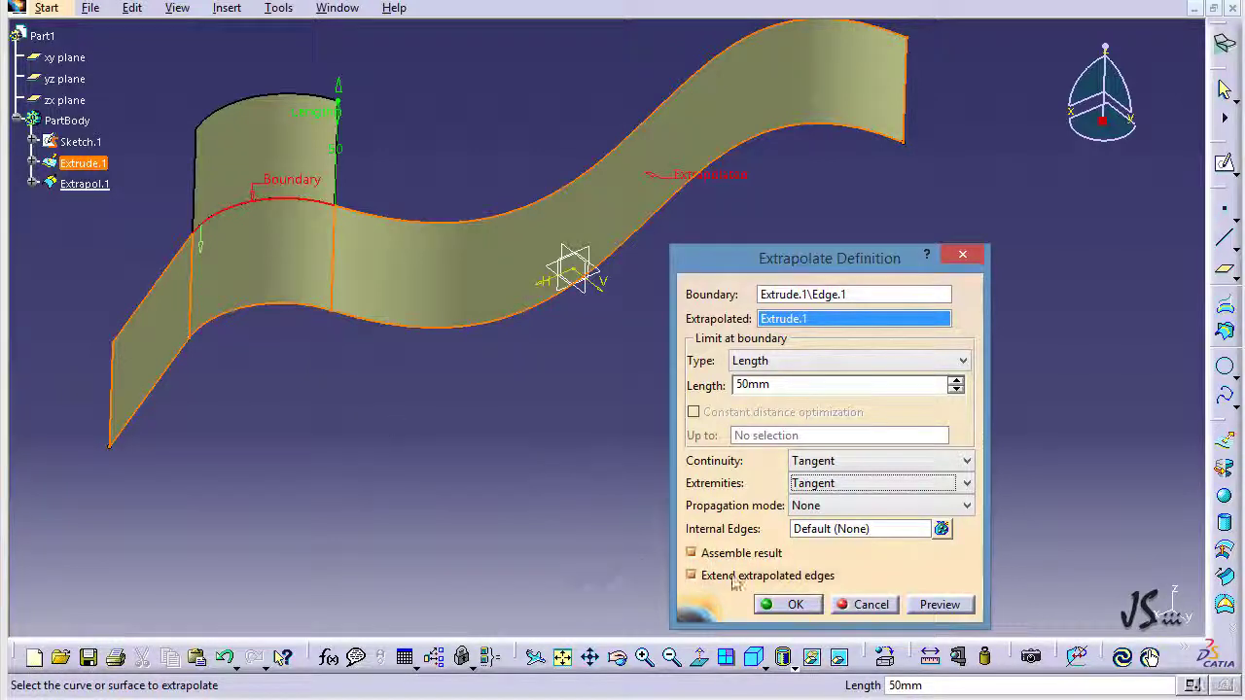
pyautogui.click(844, 604)
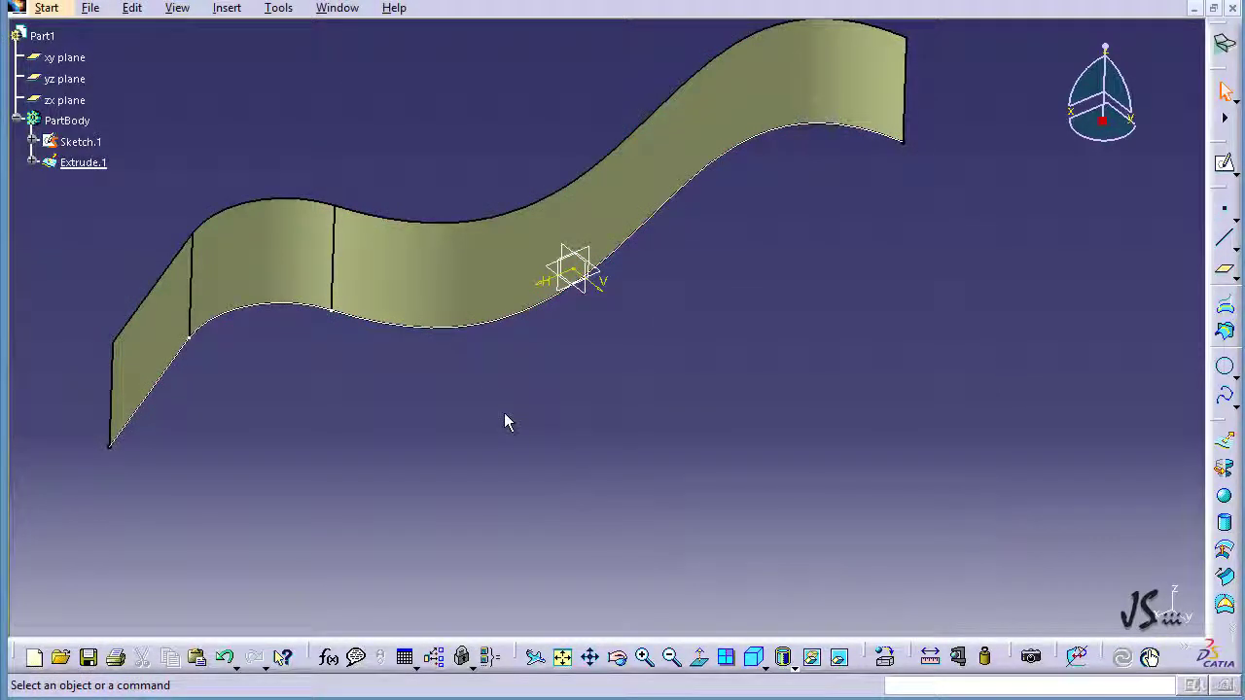
# - Set up a Boundary on the arc face's upper edge with Point continuity as the propagation type
pyautogui.moveTo(482, 394); pyautogui.dragTo(574, 486, button='middle')
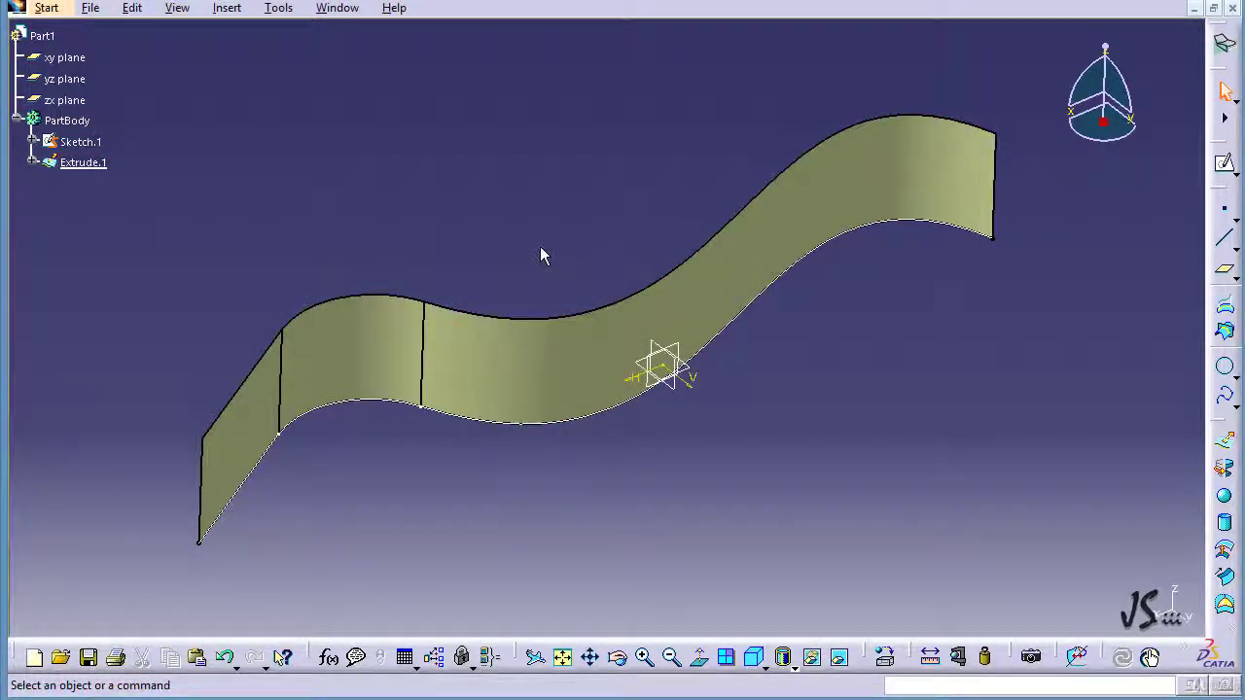
pyautogui.click(227, 8)
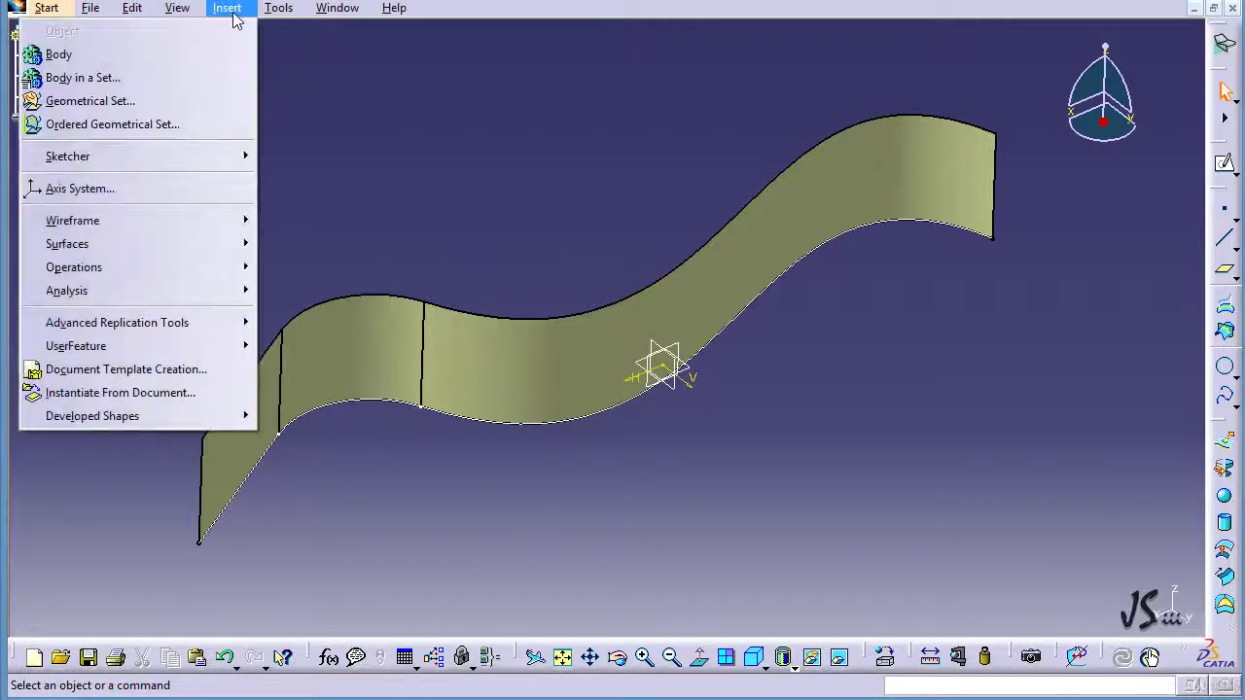
pyautogui.moveTo(185, 270)
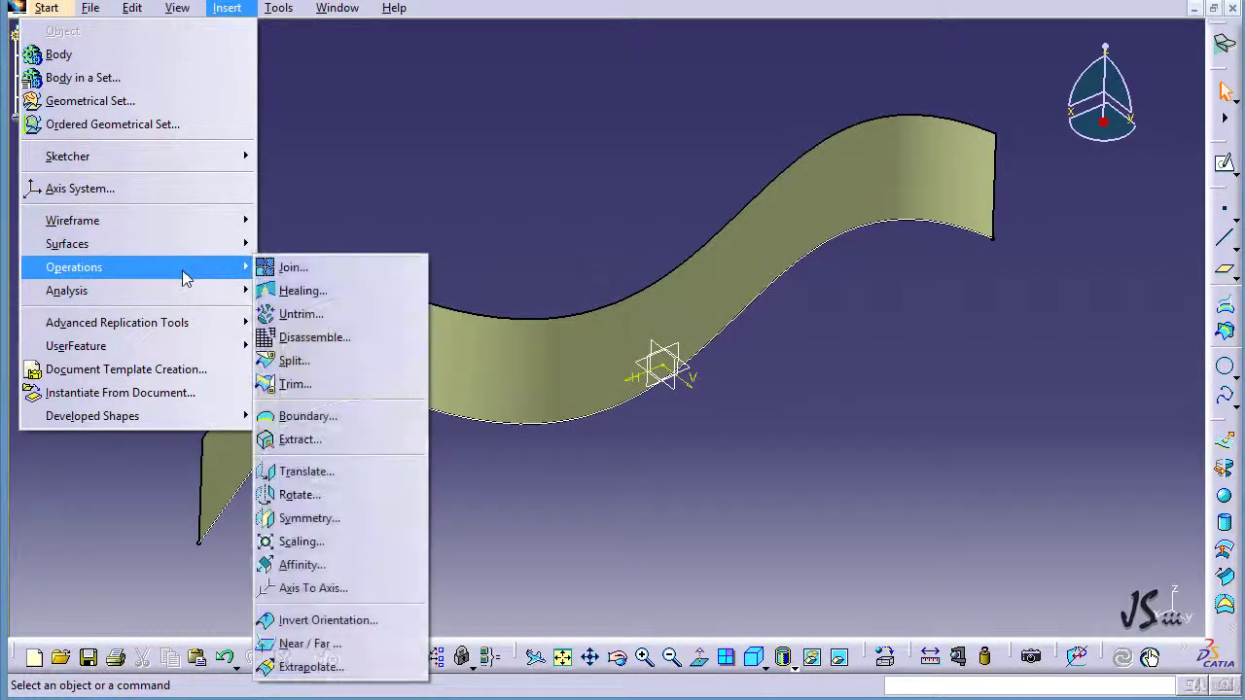
pyautogui.click(321, 418)
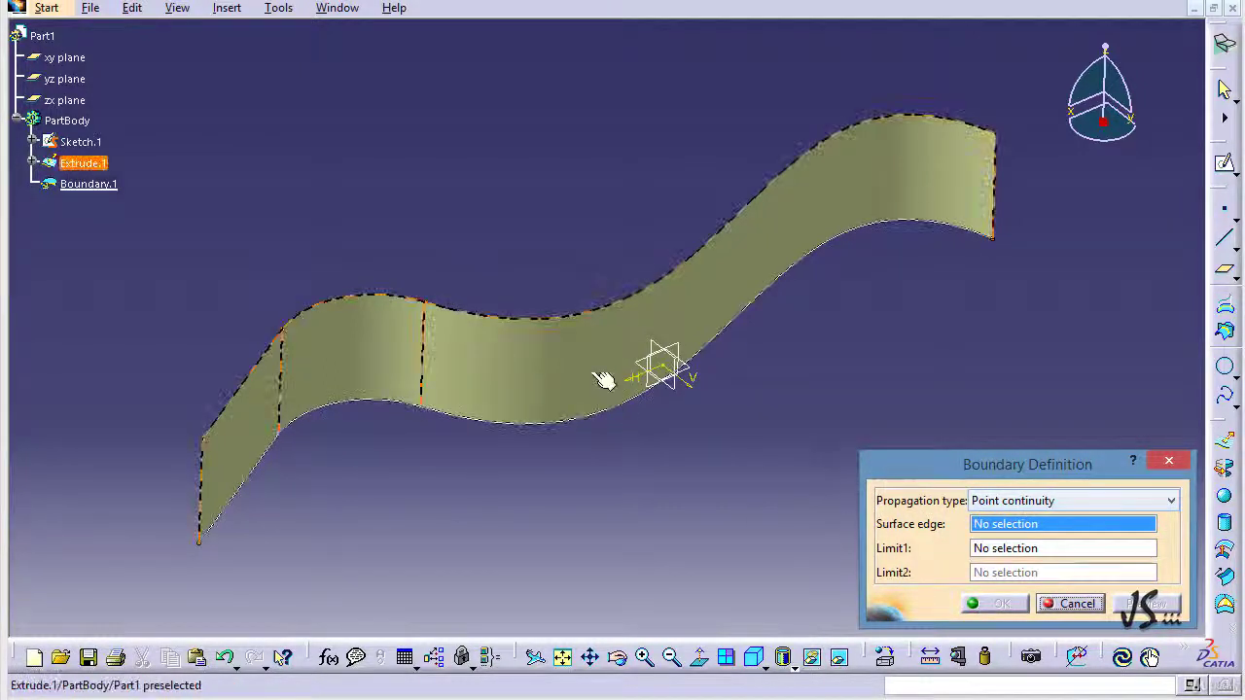
pyautogui.click(367, 303)
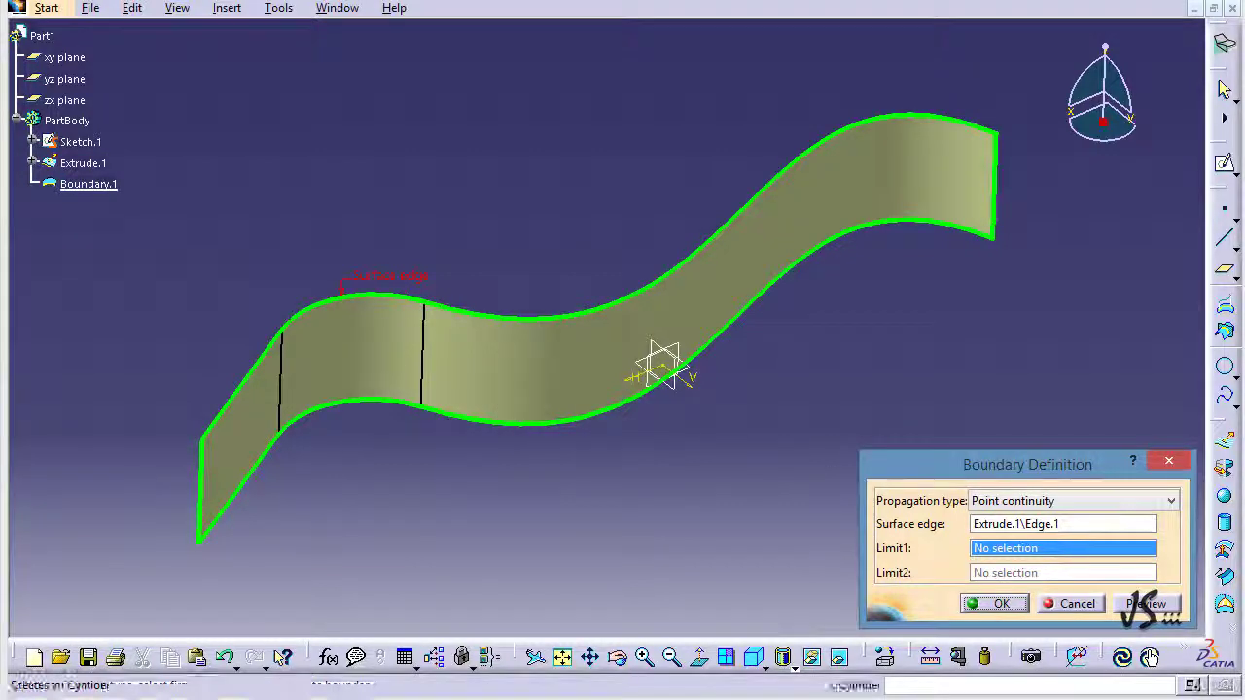
# - Compare the boundary's Tangent continuity, Complete boundary and No propagation types, and cancel the operation
pyautogui.click(1170, 500)
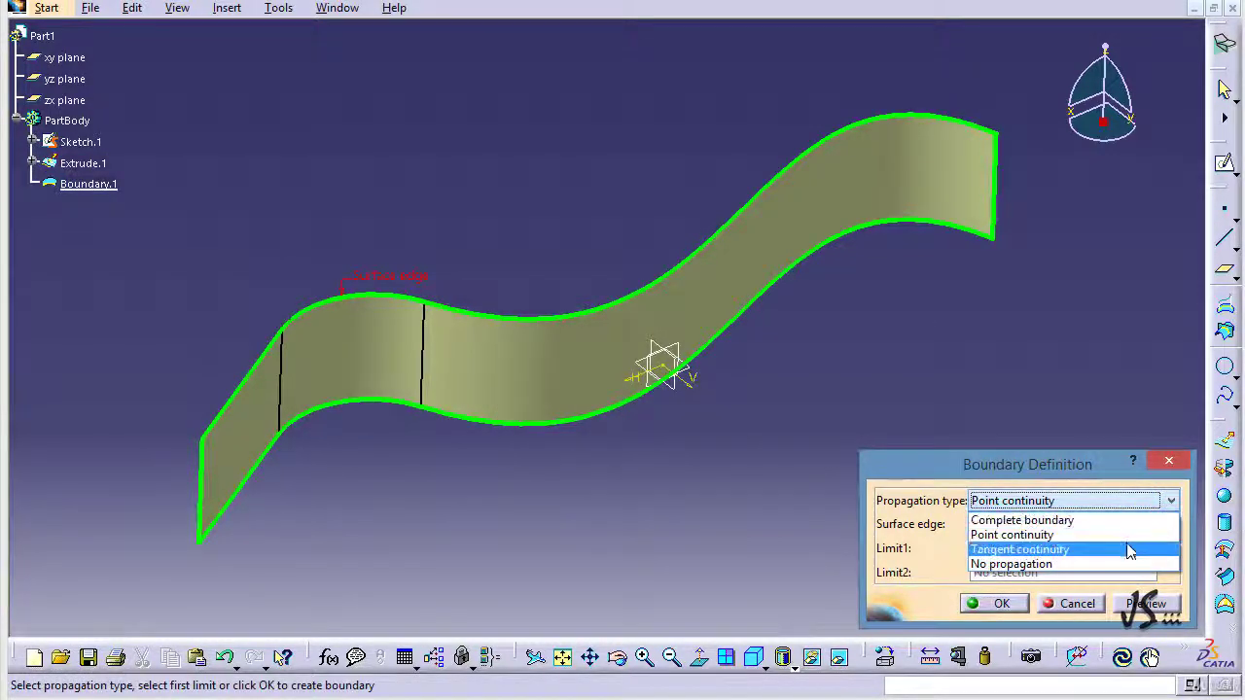
pyautogui.click(1133, 550)
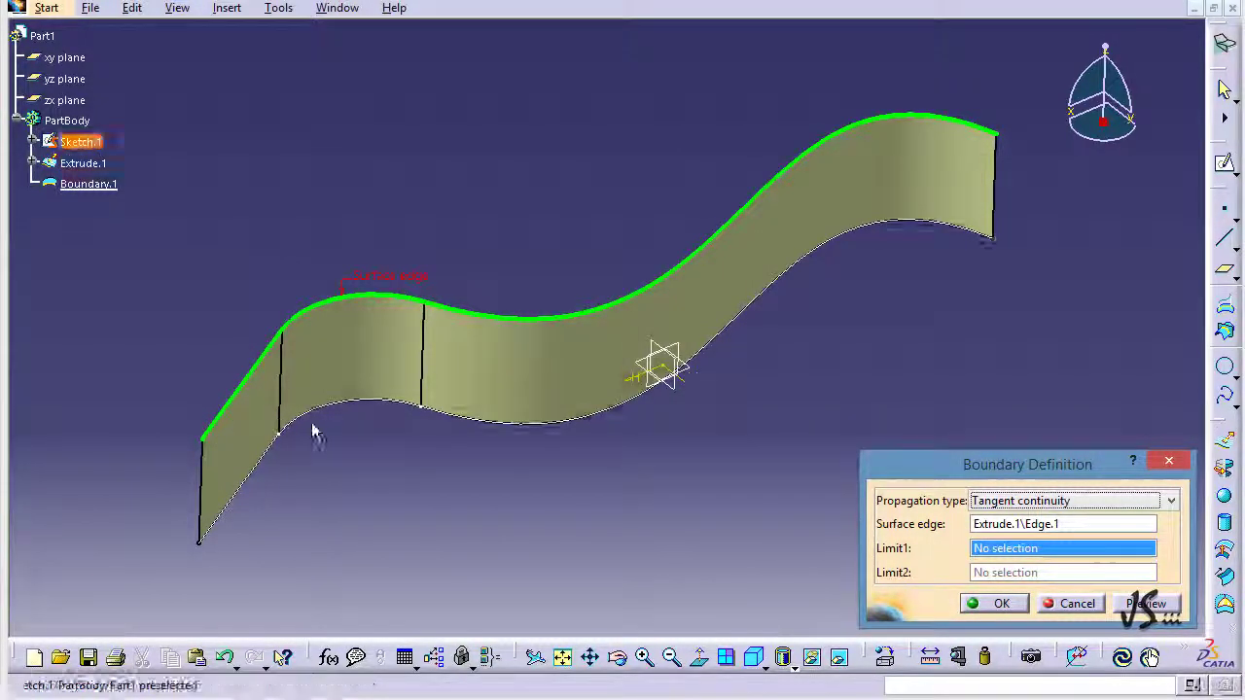
pyautogui.click(1036, 497)
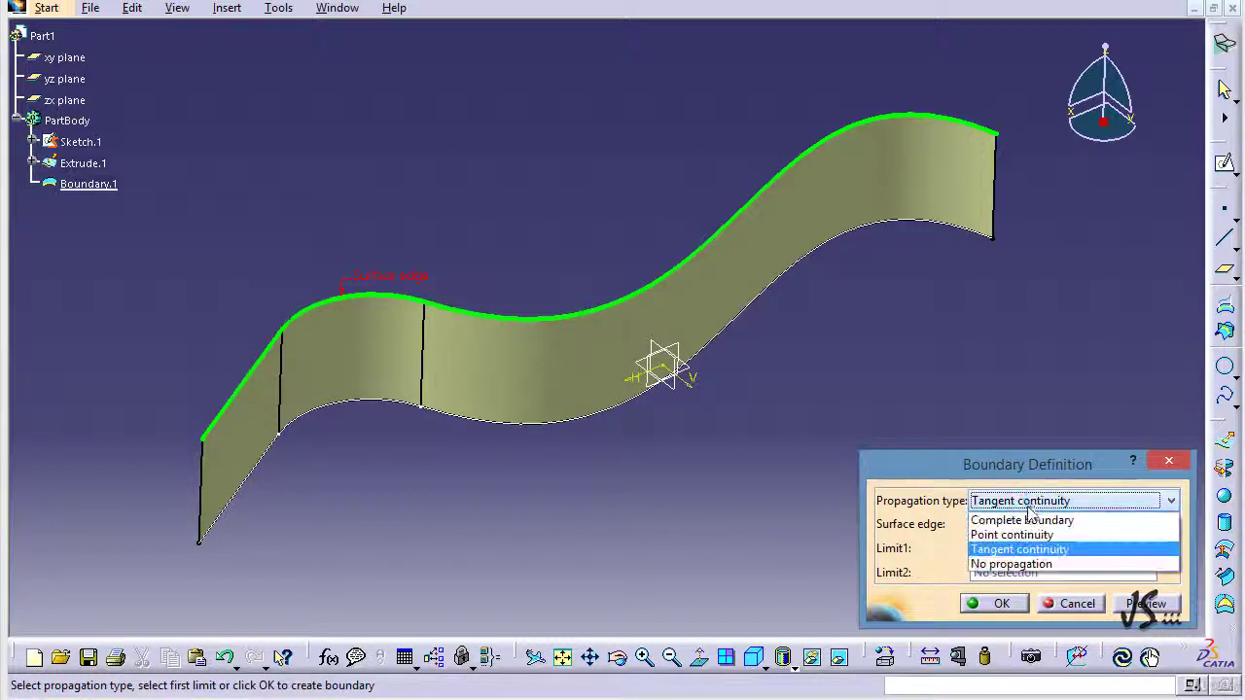
pyautogui.click(1029, 517)
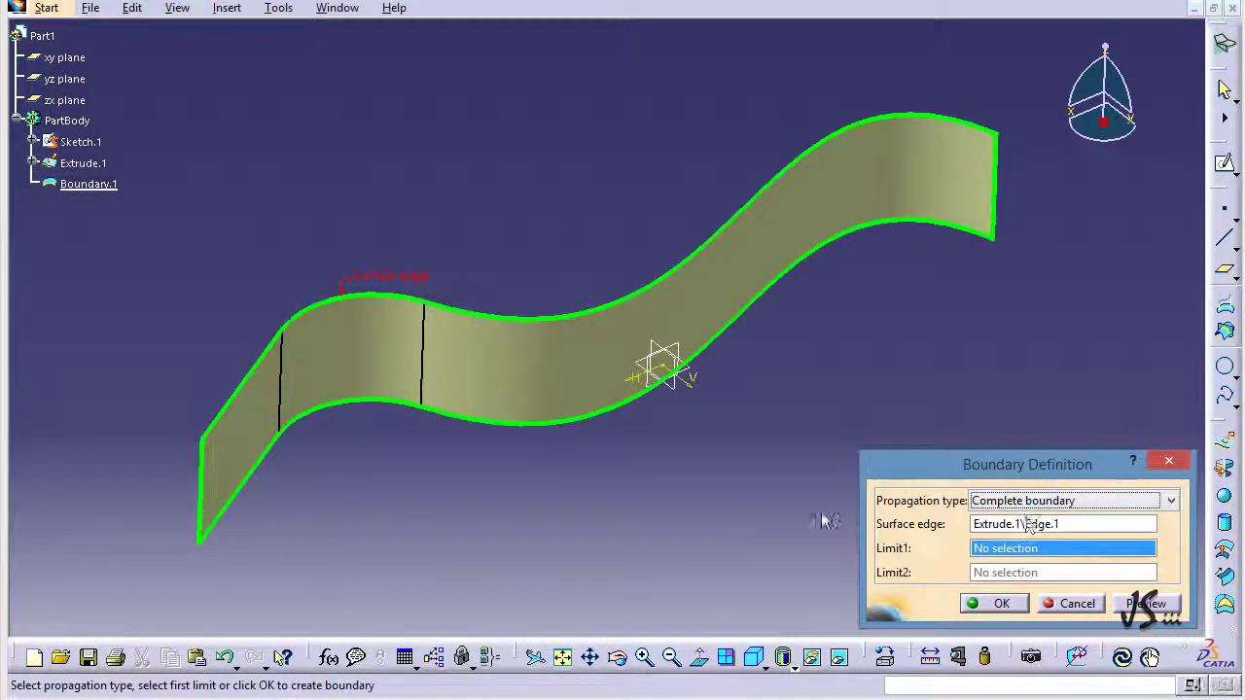
pyautogui.click(1007, 504)
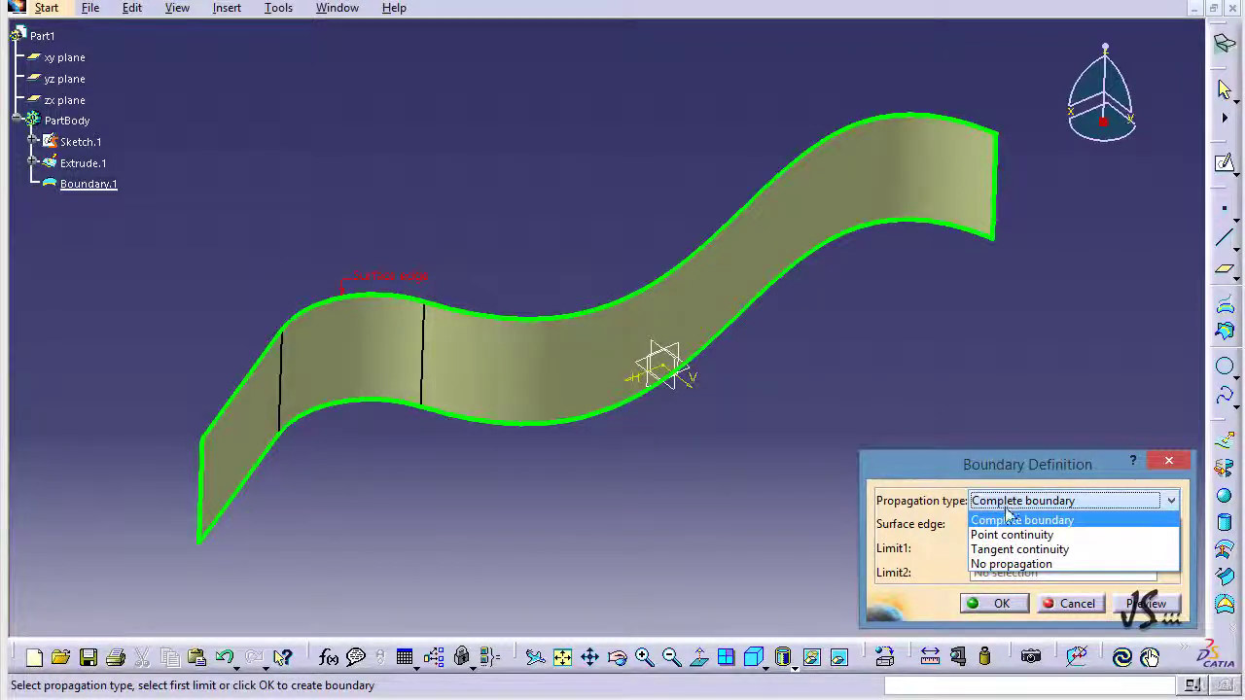
pyautogui.click(1011, 562)
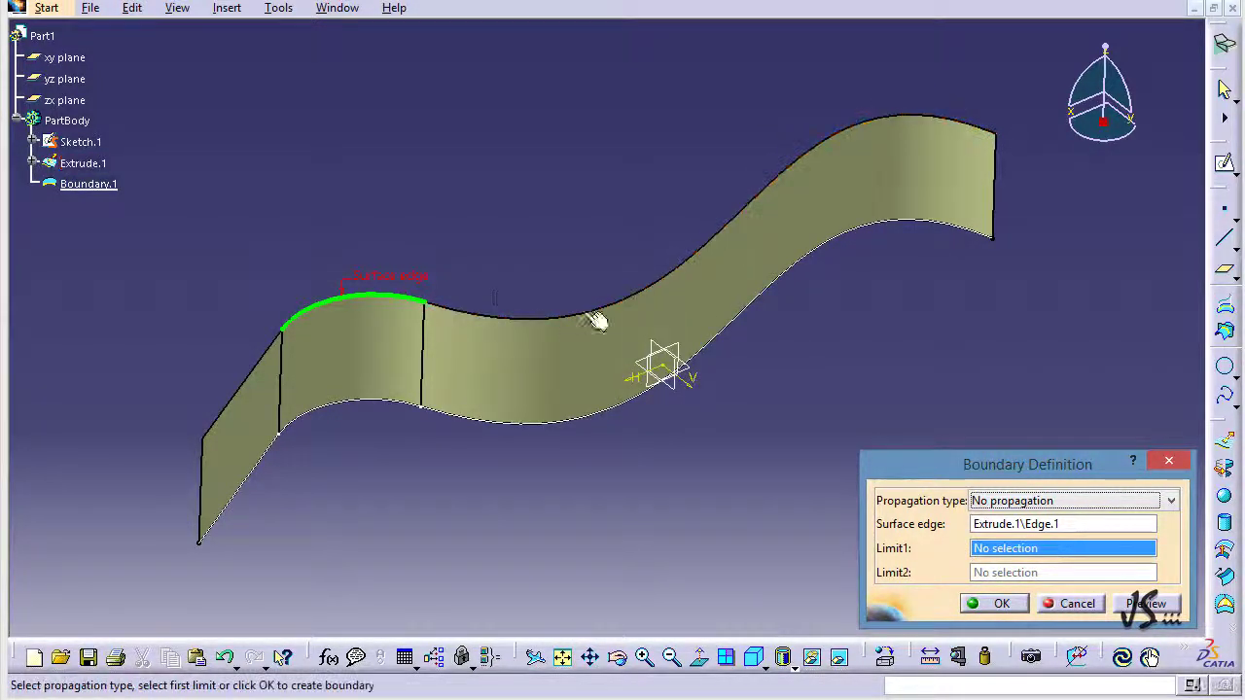
pyautogui.click(1080, 603)
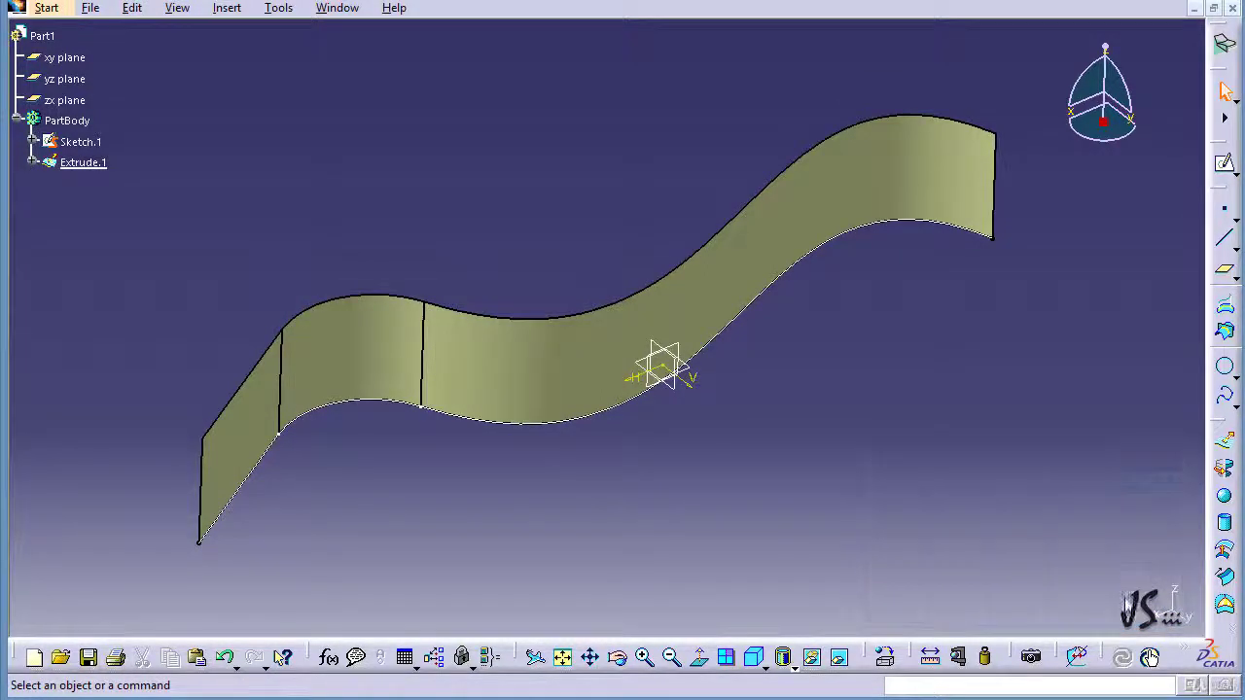
# - Open the extrusion's profile sketch and place two points on its spline, one on each side of the vertical axis
pyautogui.click(595, 418)
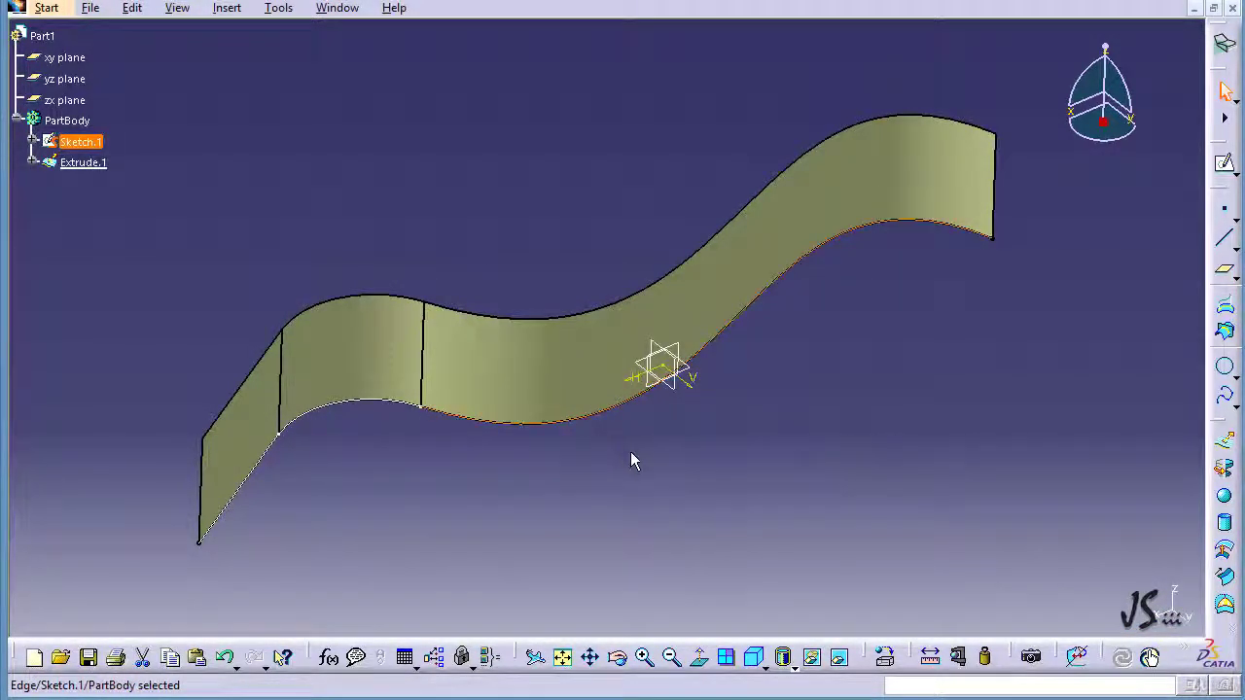
pyautogui.click(88, 142)
pyautogui.doubleClick(88, 141)
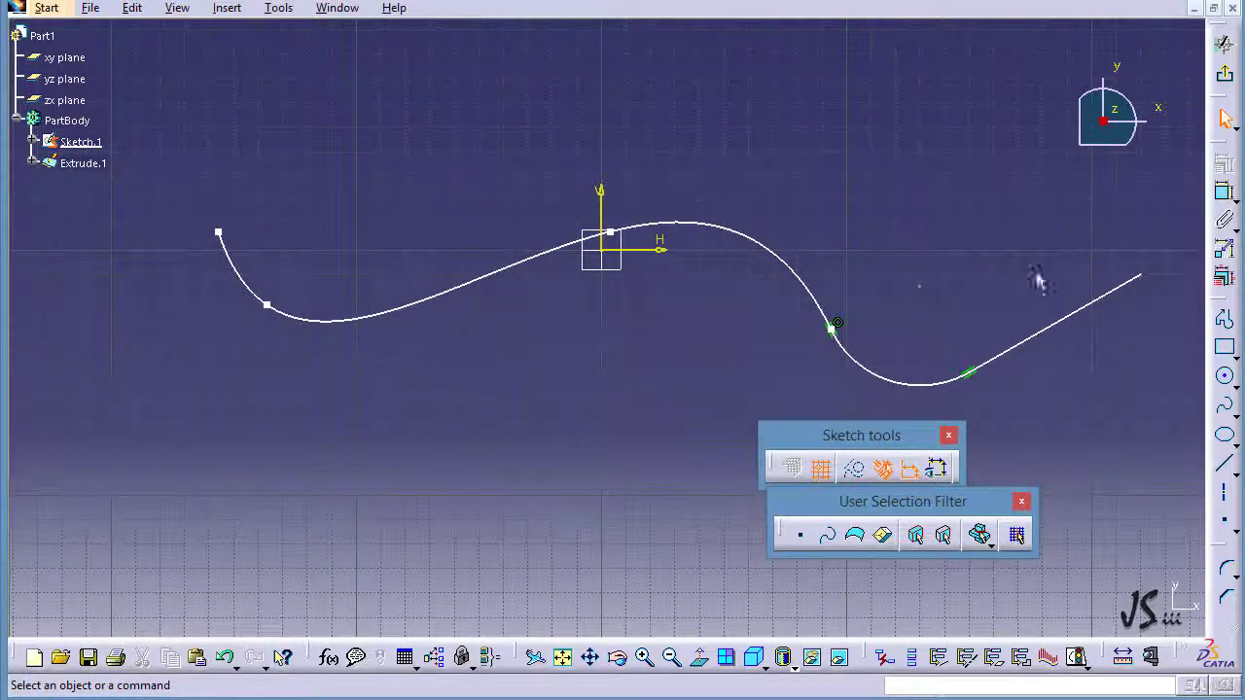
pyautogui.click(1225, 522)
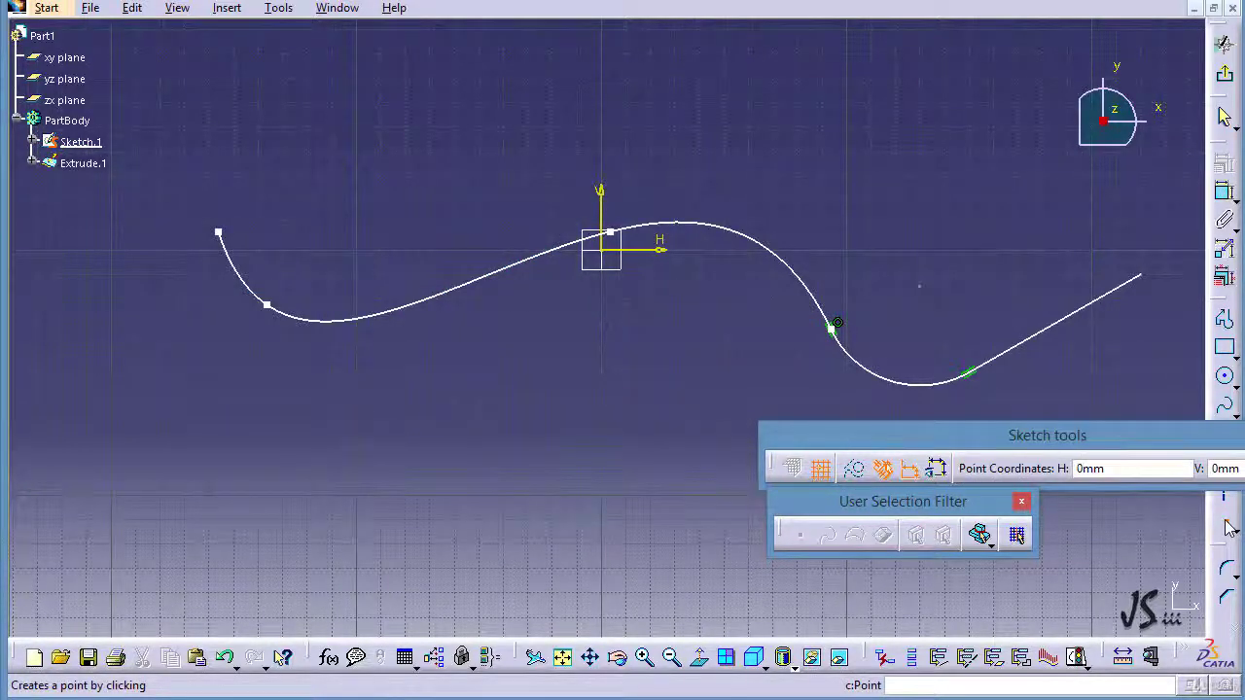
pyautogui.click(773, 252)
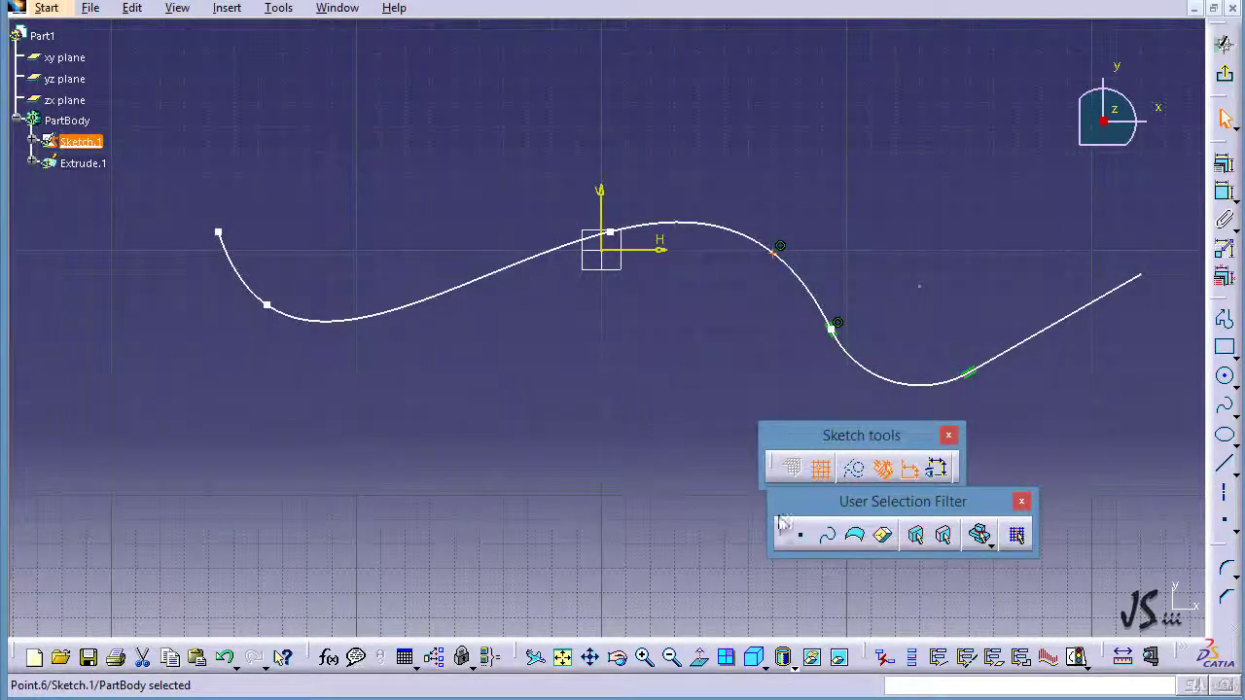
pyautogui.click(1224, 521)
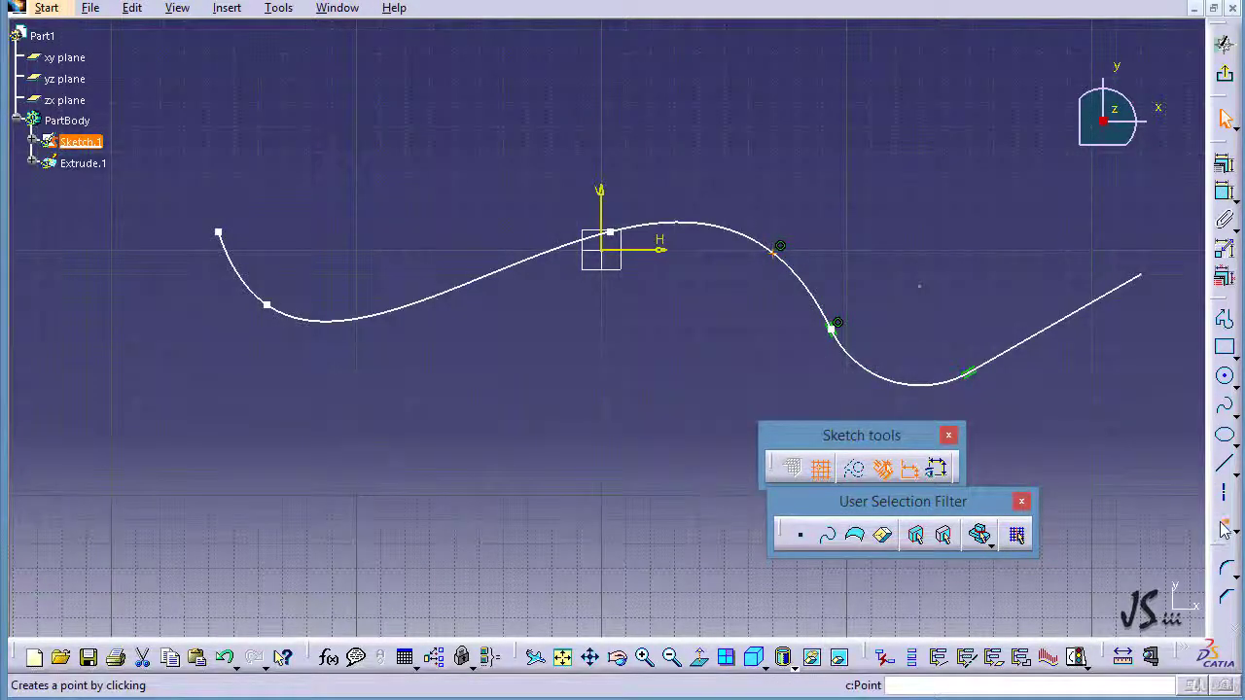
pyautogui.click(443, 297)
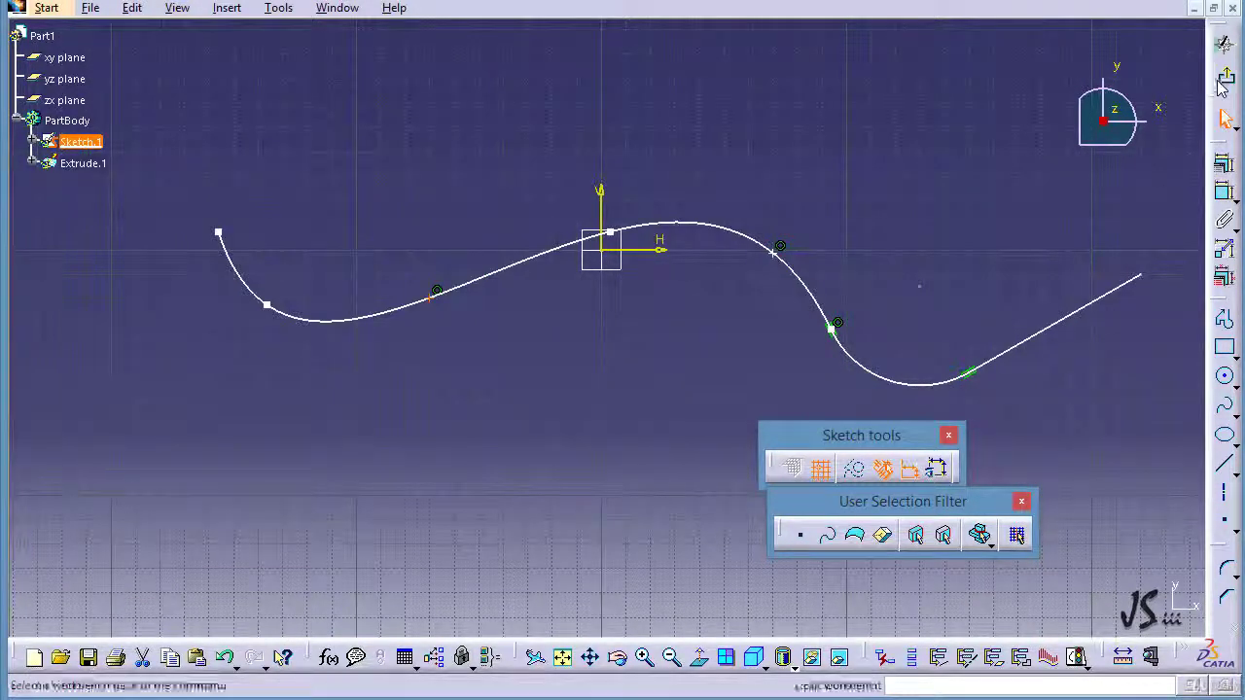
# - Exit the sketch, close the update diagnosis, and undo the addition of the sketch points
pyautogui.click(1218, 165)
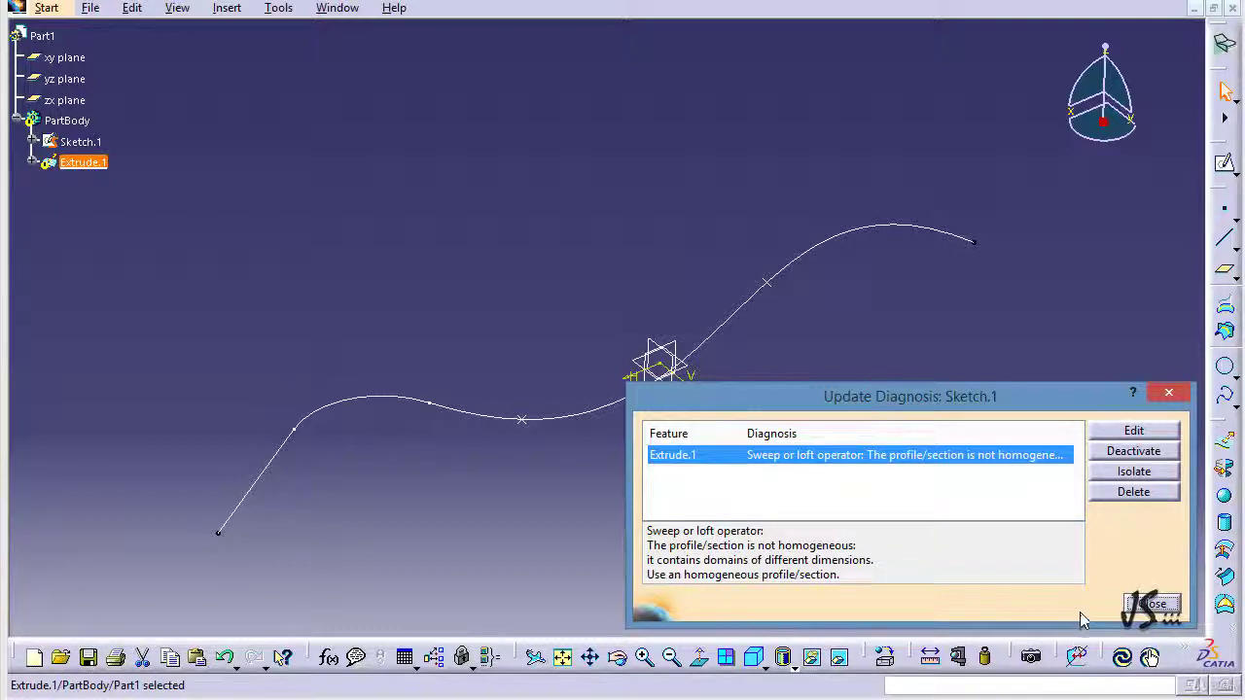
pyautogui.click(1150, 604)
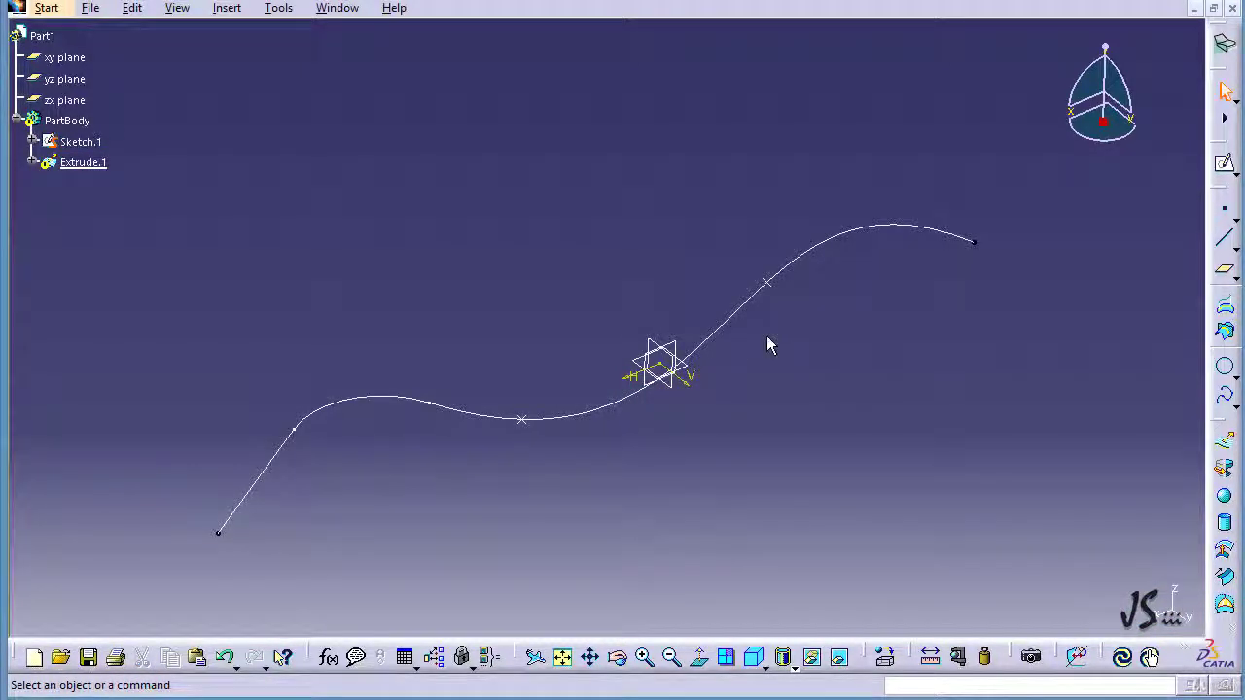
pyautogui.hotkey('ctrl', 'z')
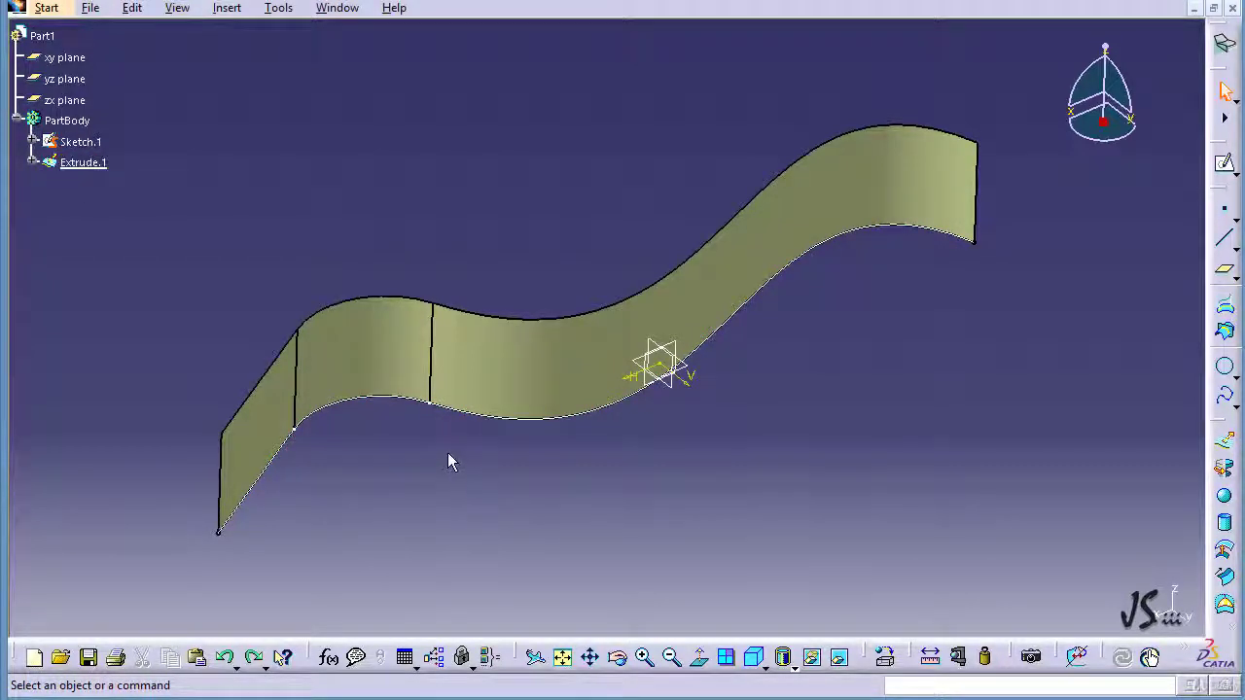
# - Start a point definition of type Tangent on curve and select the wavy face's upper edge as its curve
pyautogui.click(958, 686)
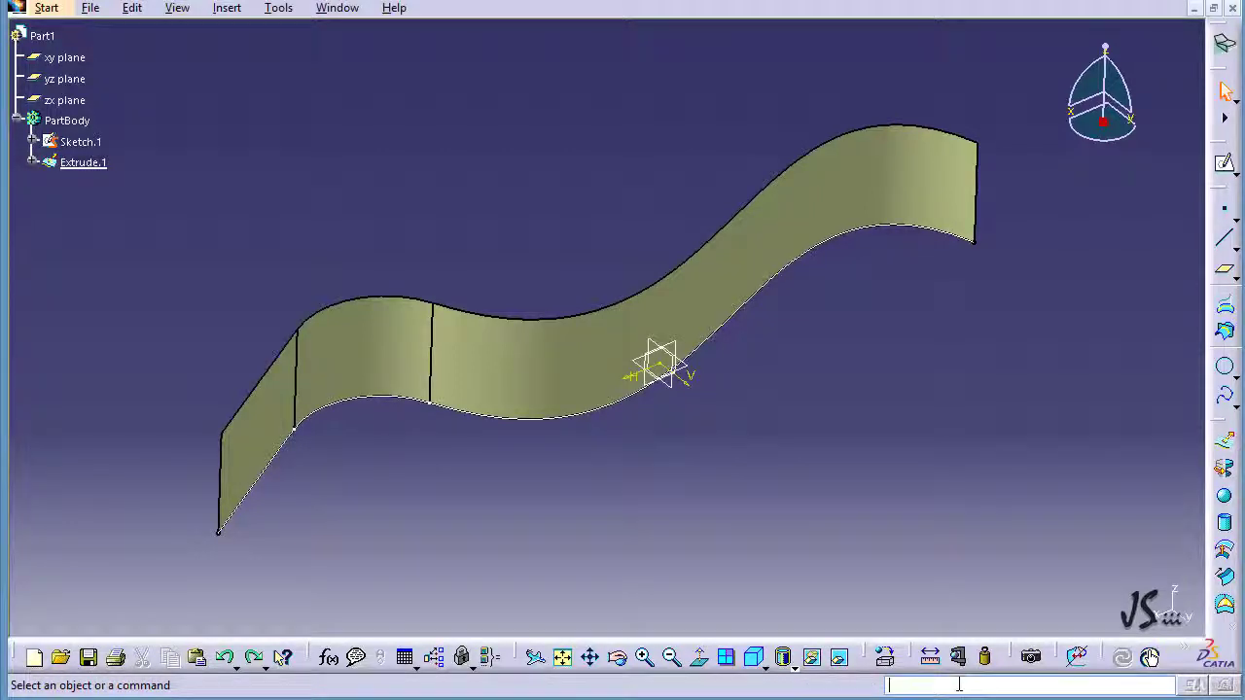
pyautogui.write('c:point')
pyautogui.press('Return')
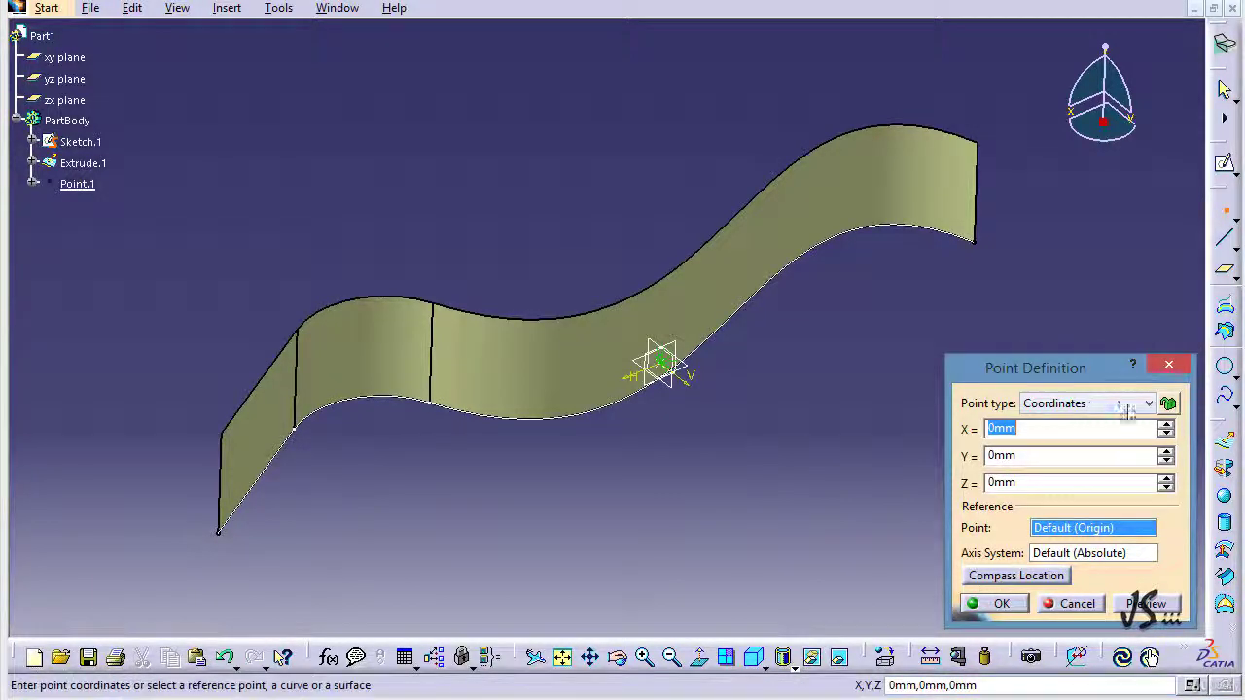
pyautogui.click(1128, 408)
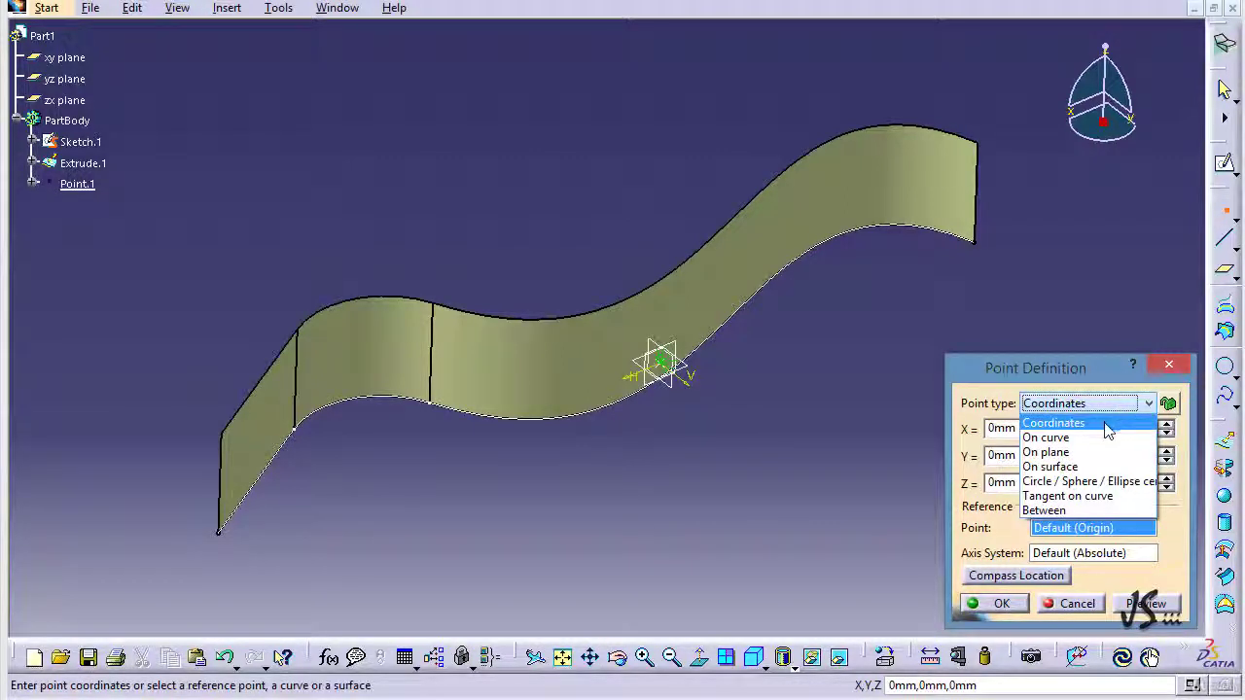
pyautogui.click(1095, 500)
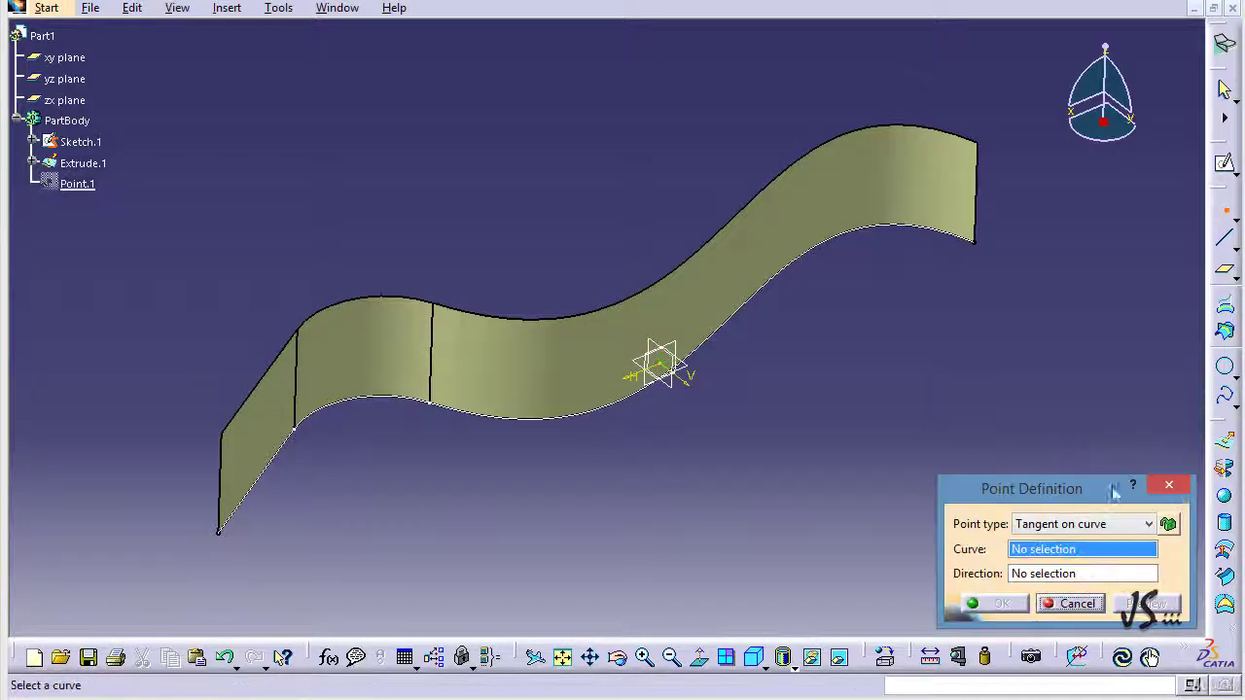
pyautogui.click(720, 225)
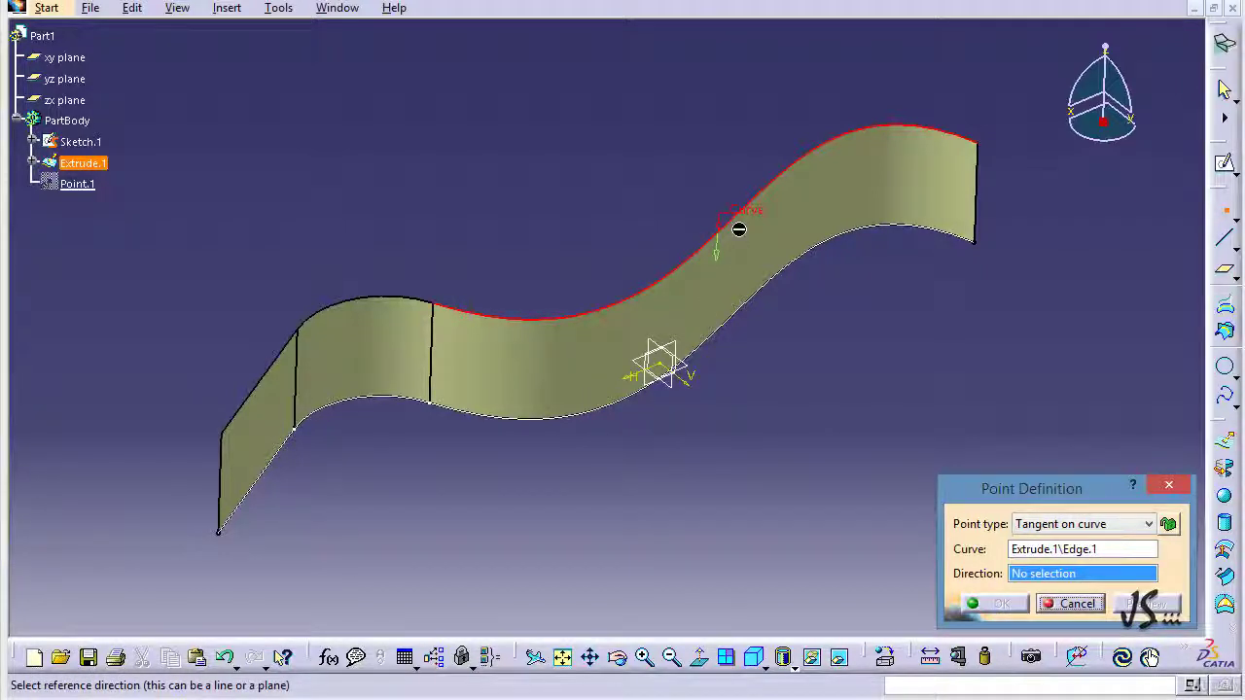
pyautogui.click(683, 272)
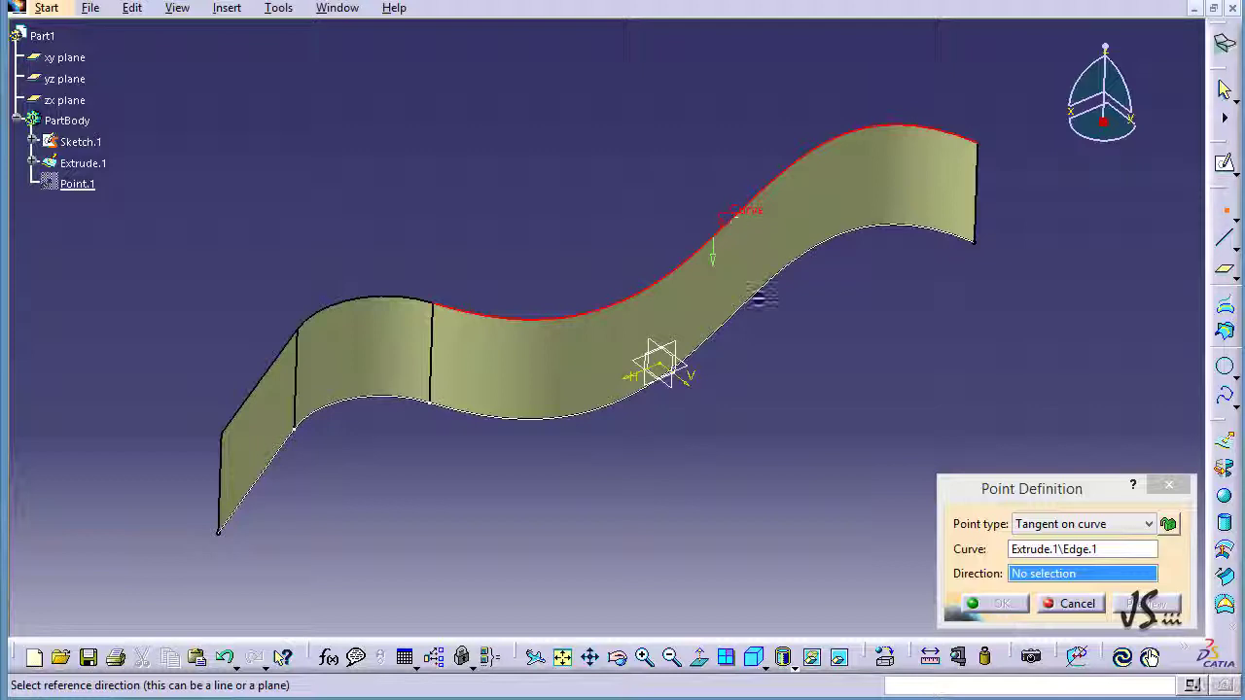
# - Switch the point type to On curve and create the point on the wavy face's upper edge, about 125 mm from the extremity
pyautogui.click(1109, 525)
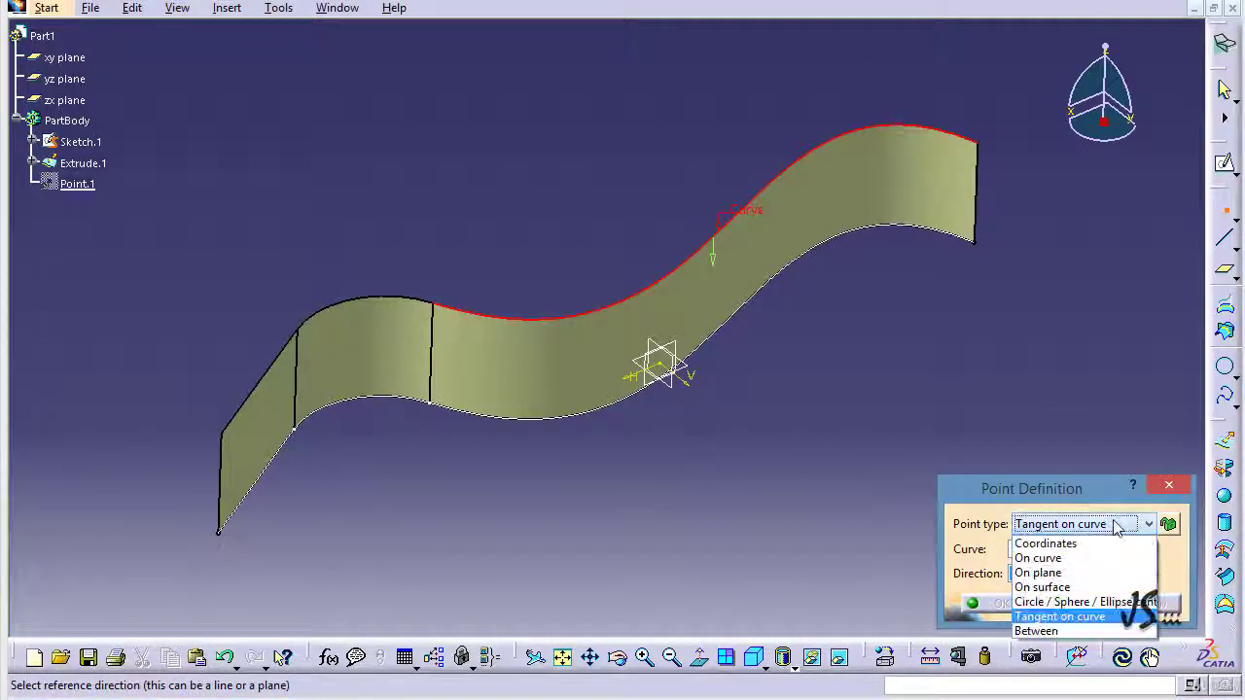
pyautogui.click(1068, 560)
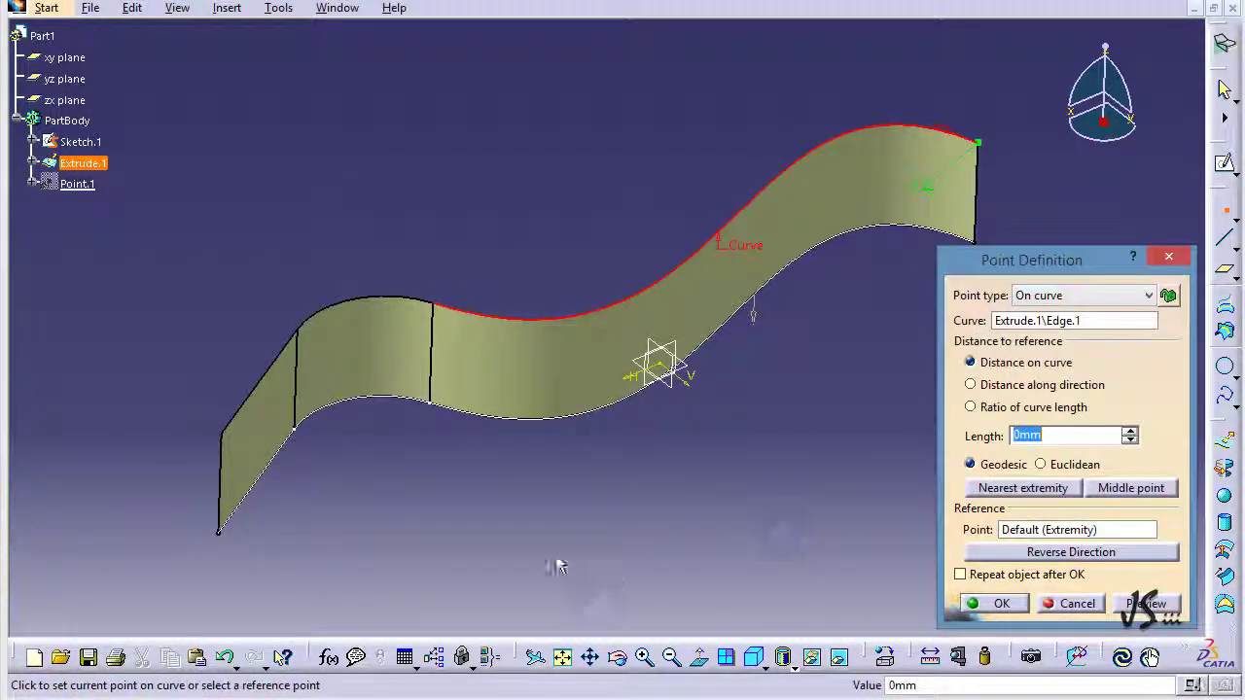
pyautogui.click(756, 216)
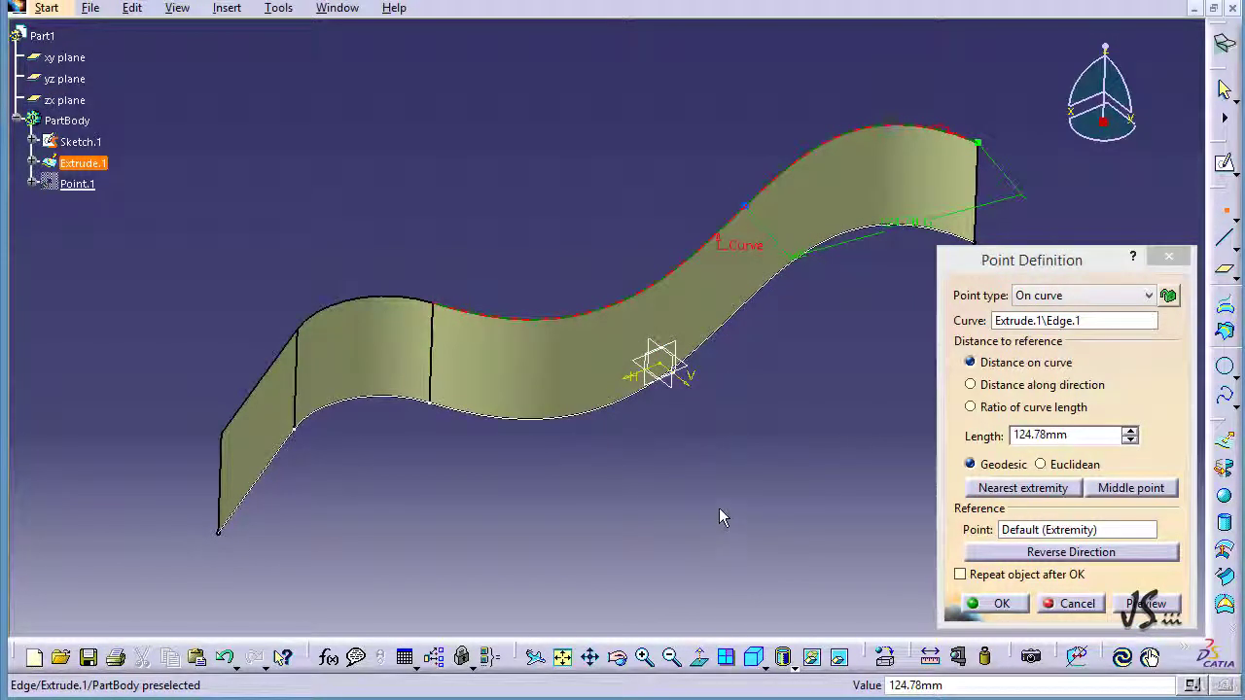
pyautogui.click(994, 603)
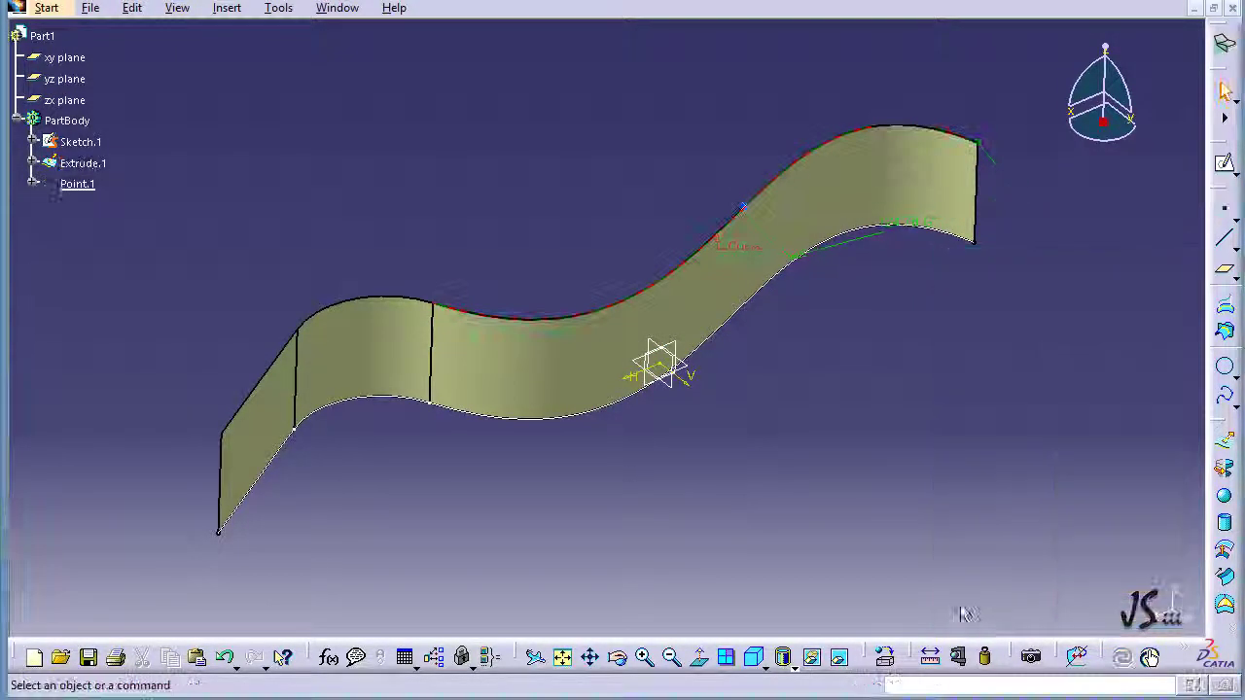
# - Create a second On curve point on the same upper edge where it meets the arc face, about 293 mm from the extremity
pyautogui.click(946, 684)
pyautogui.write('c:point')
pyautogui.press('Return')
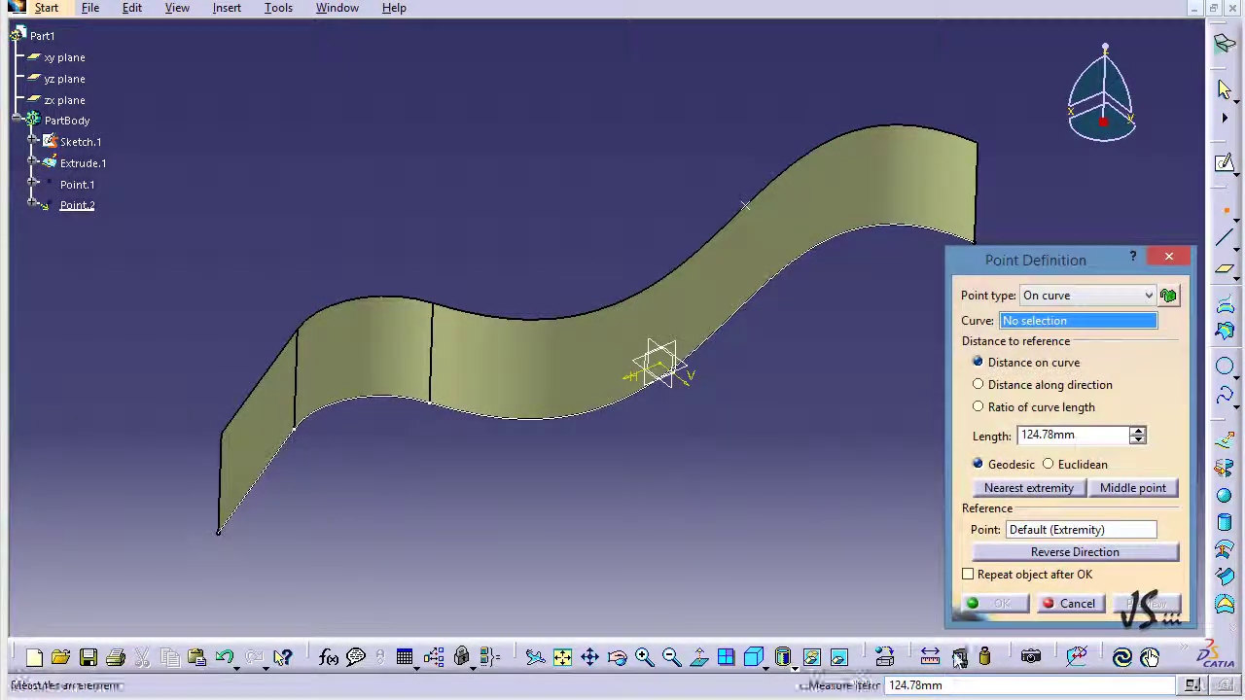
pyautogui.click(650, 297)
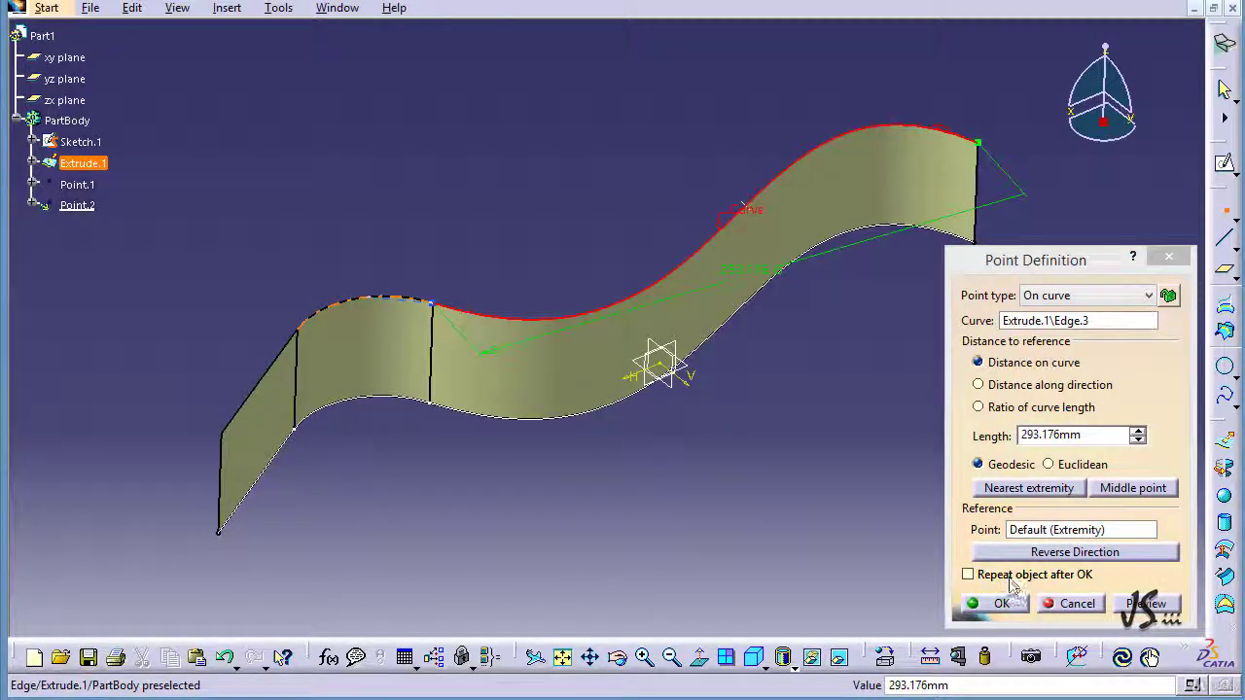
pyautogui.click(992, 603)
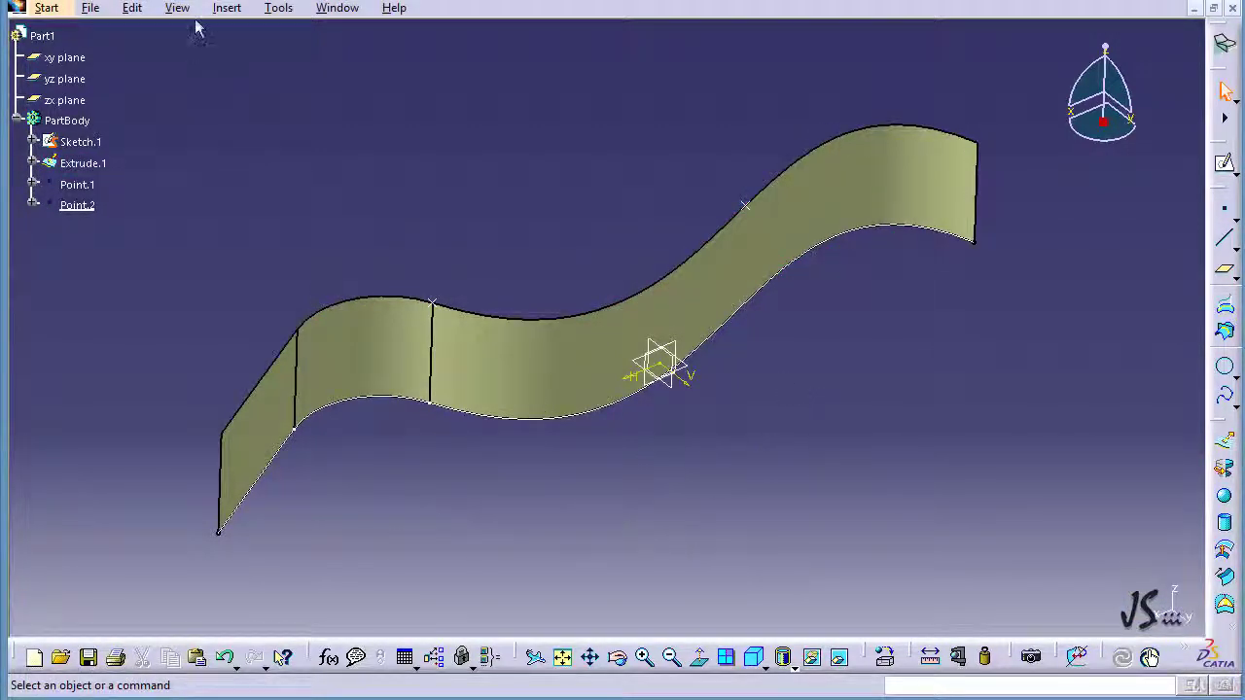
# - Create a Point continuity boundary on the wavy face's upper edge, with Point.1 as Limit1 and Point.2 as Limit2
pyautogui.click(231, 10)
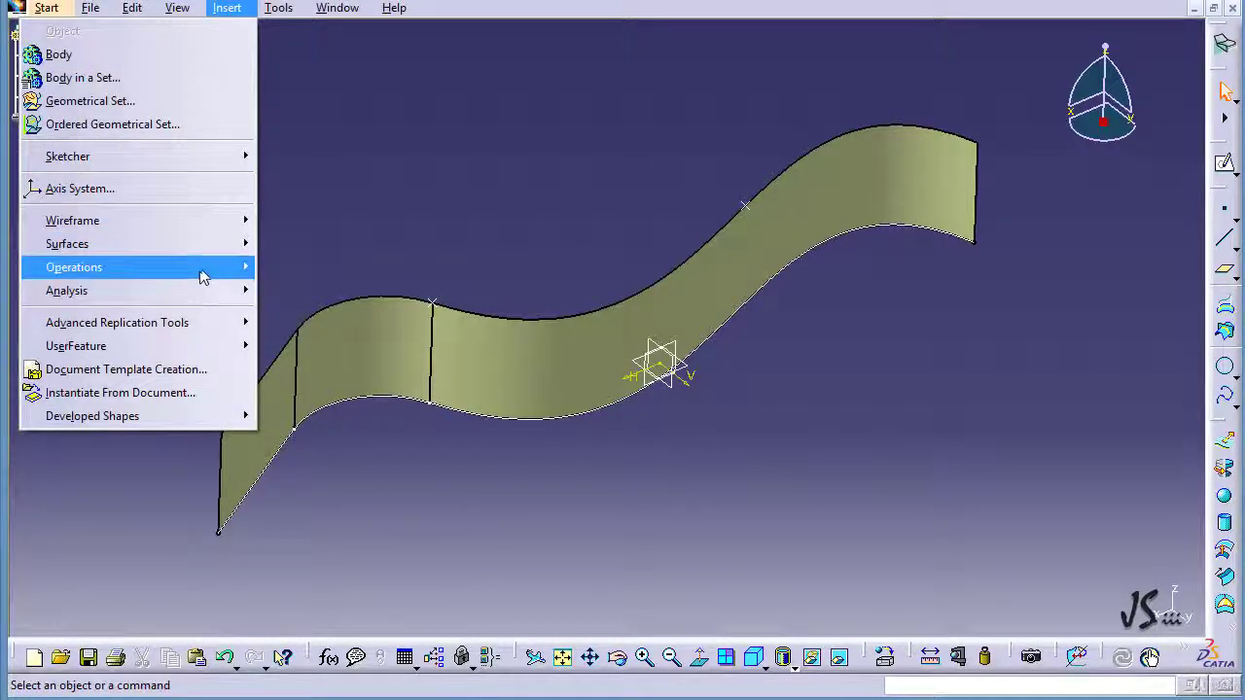
pyautogui.moveTo(200, 275)
pyautogui.click(307, 416)
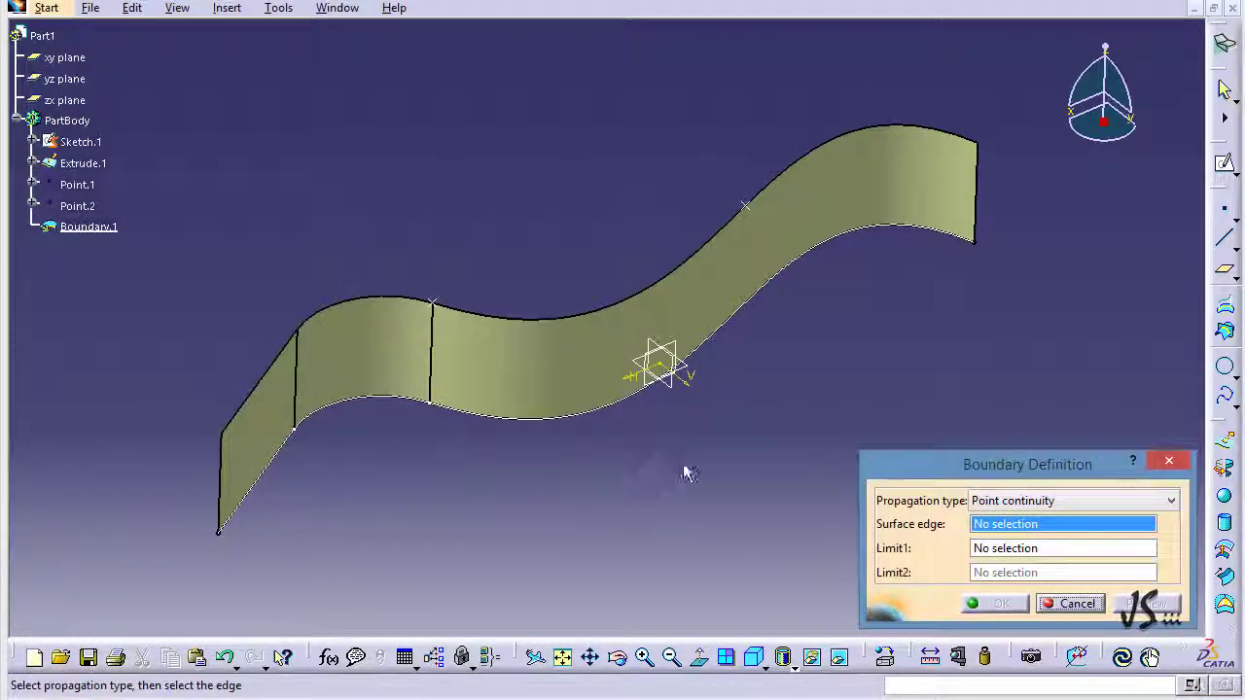
pyautogui.click(687, 269)
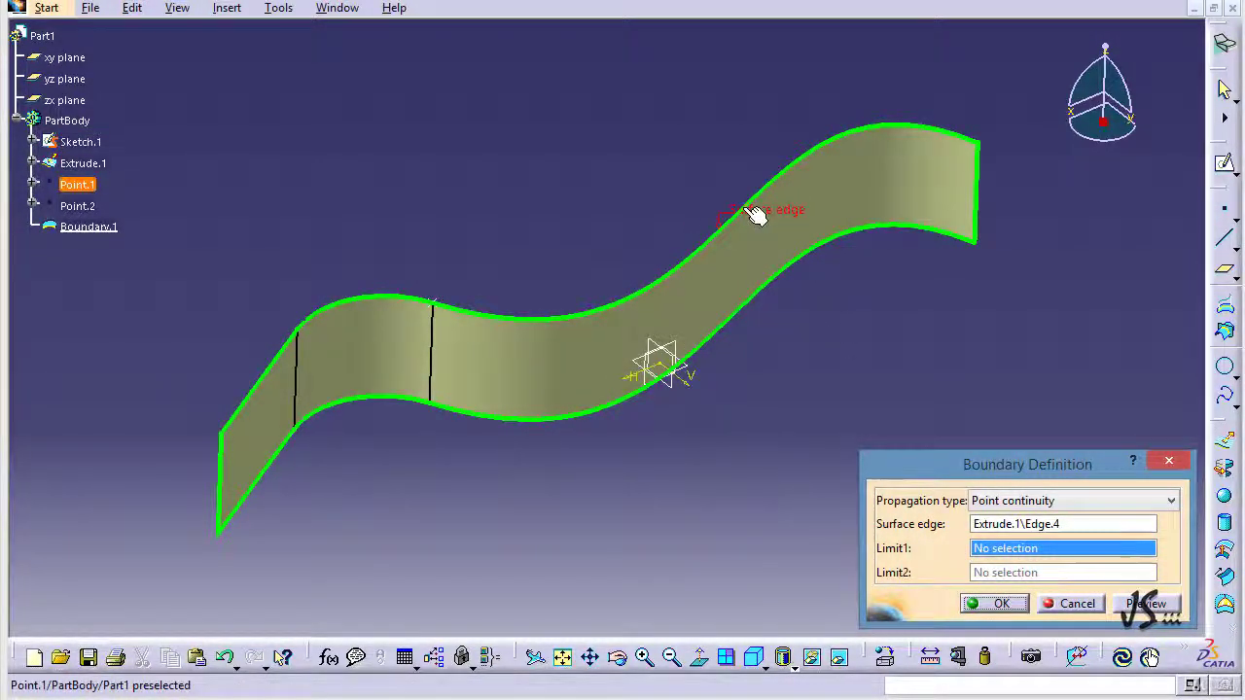
pyautogui.click(756, 216)
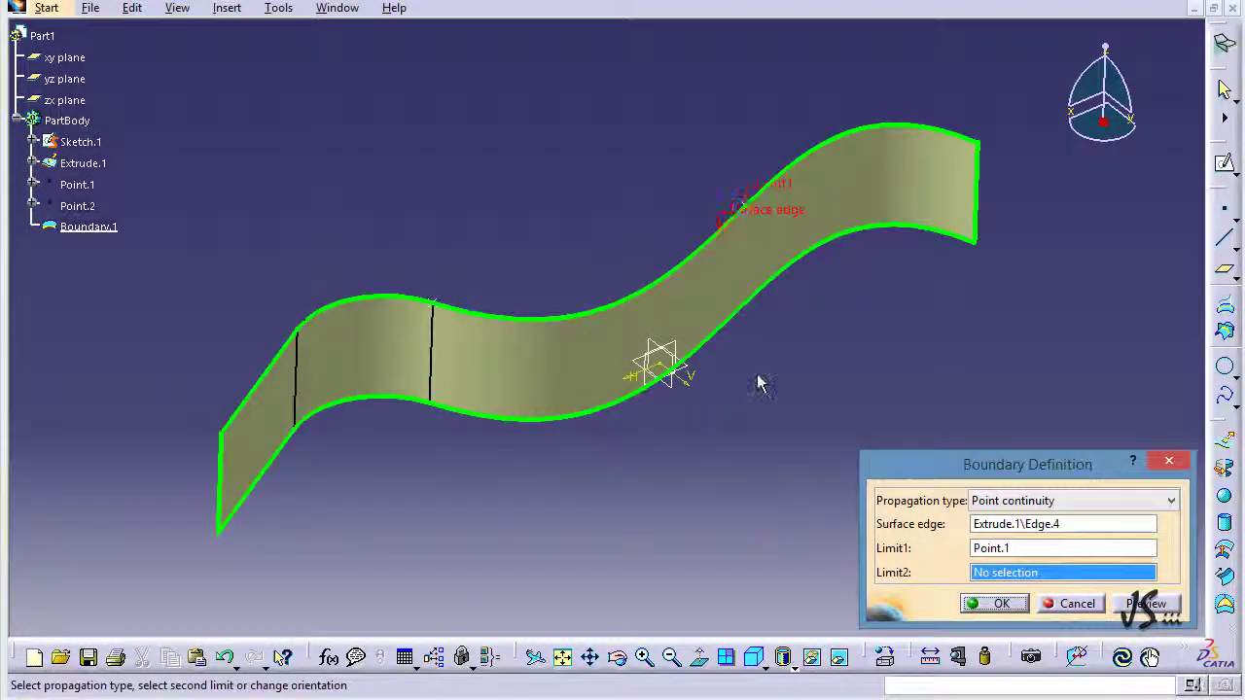
pyautogui.click(440, 304)
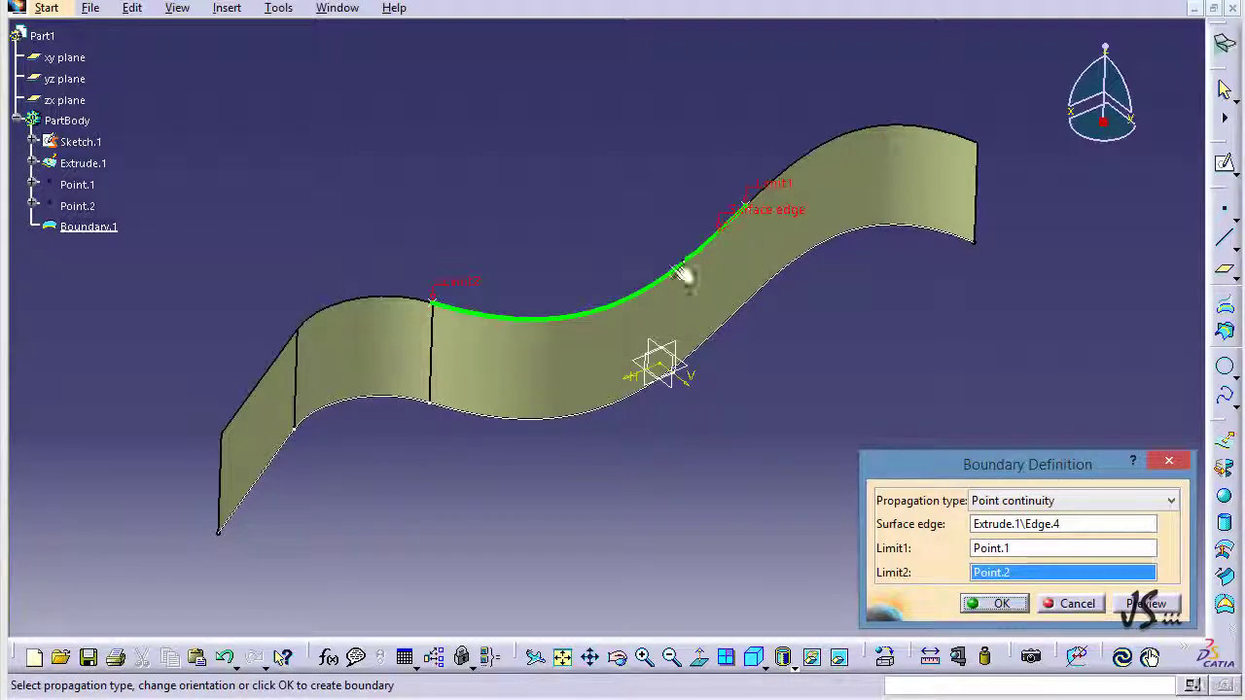
pyautogui.click(1011, 603)
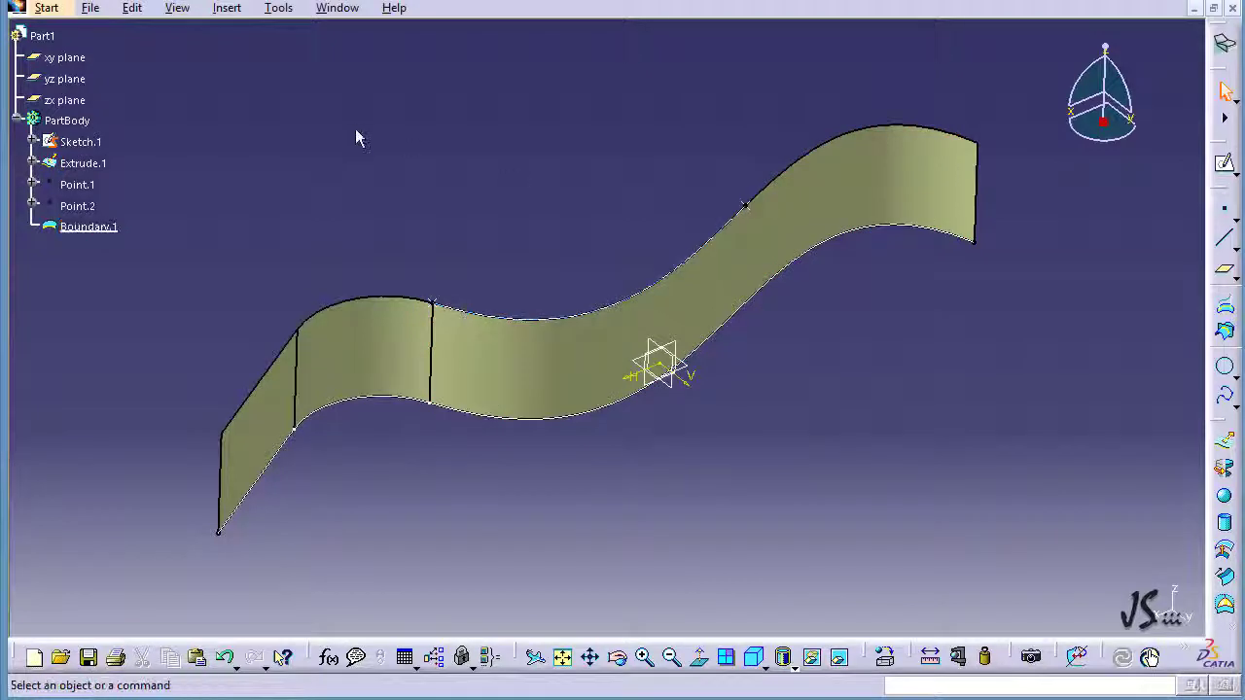
# - Extrapolate the extruded surface from the limited boundary curve by a length of 50 mm
pyautogui.click(227, 7)
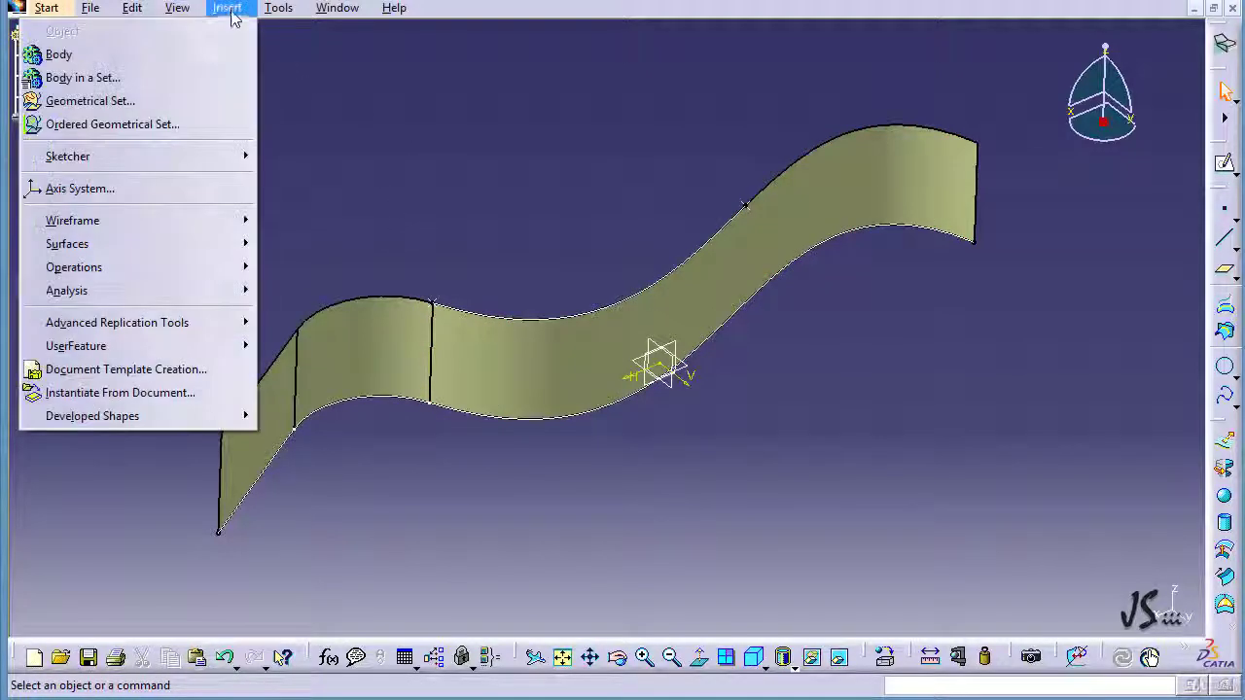
pyautogui.moveTo(208, 264)
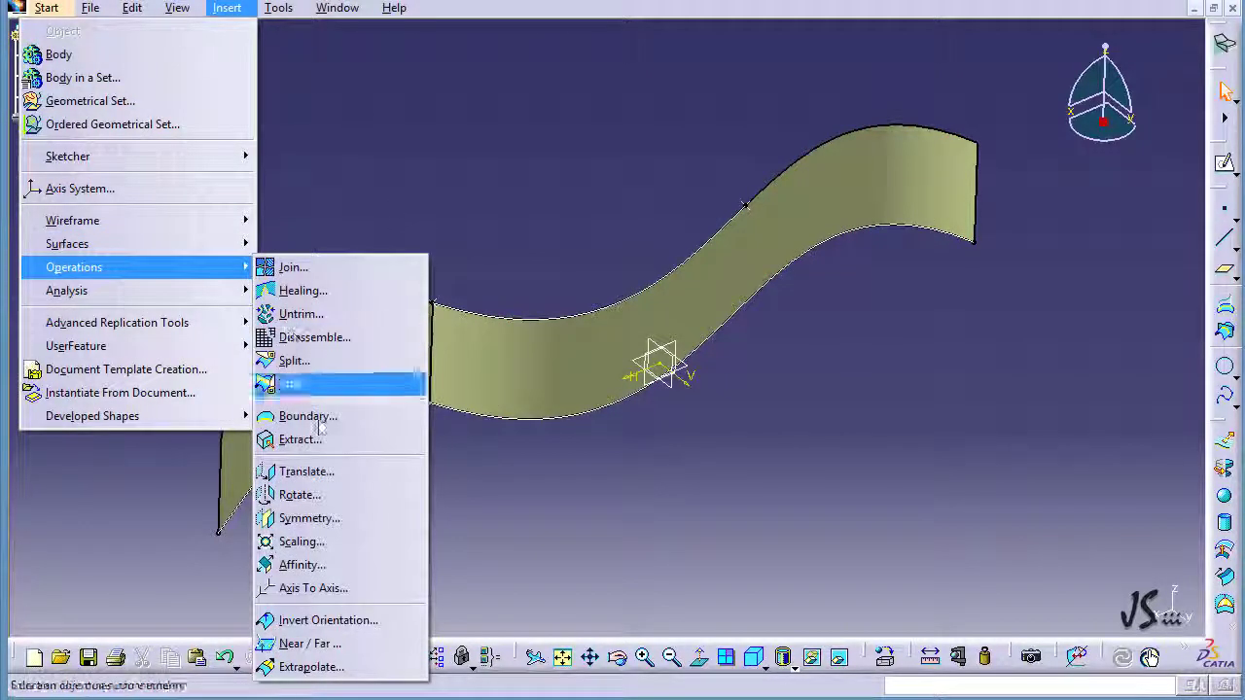
pyautogui.click(311, 666)
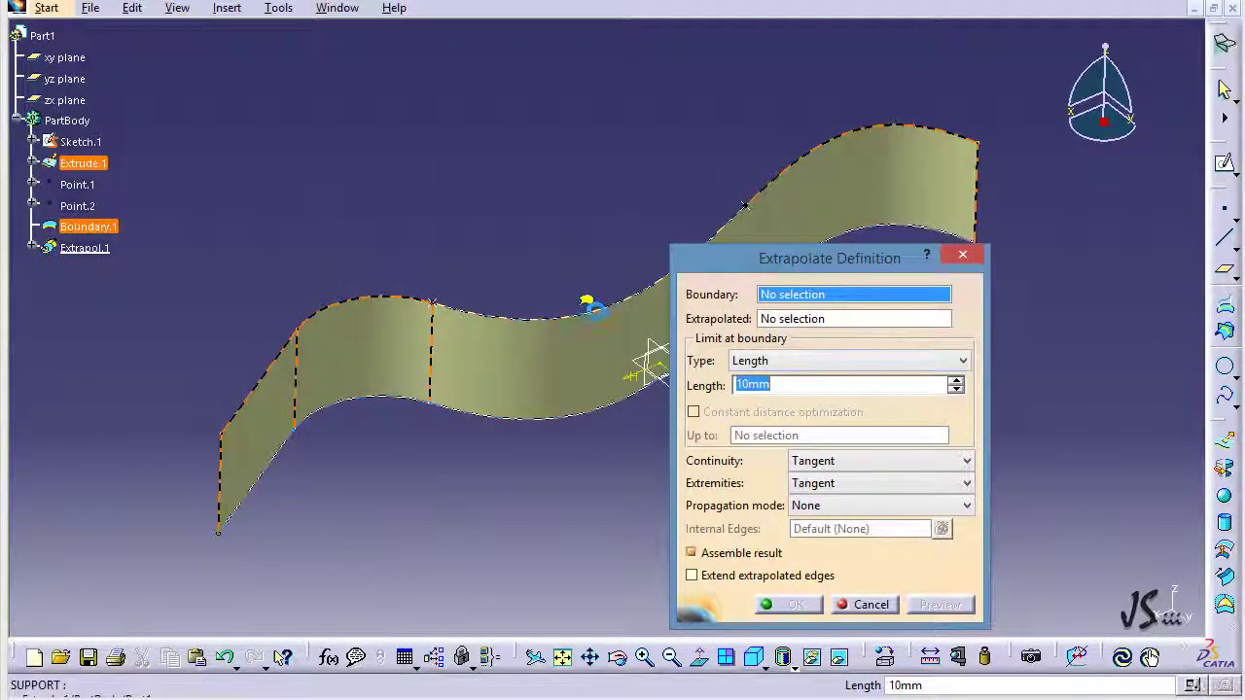
pyautogui.click(597, 311)
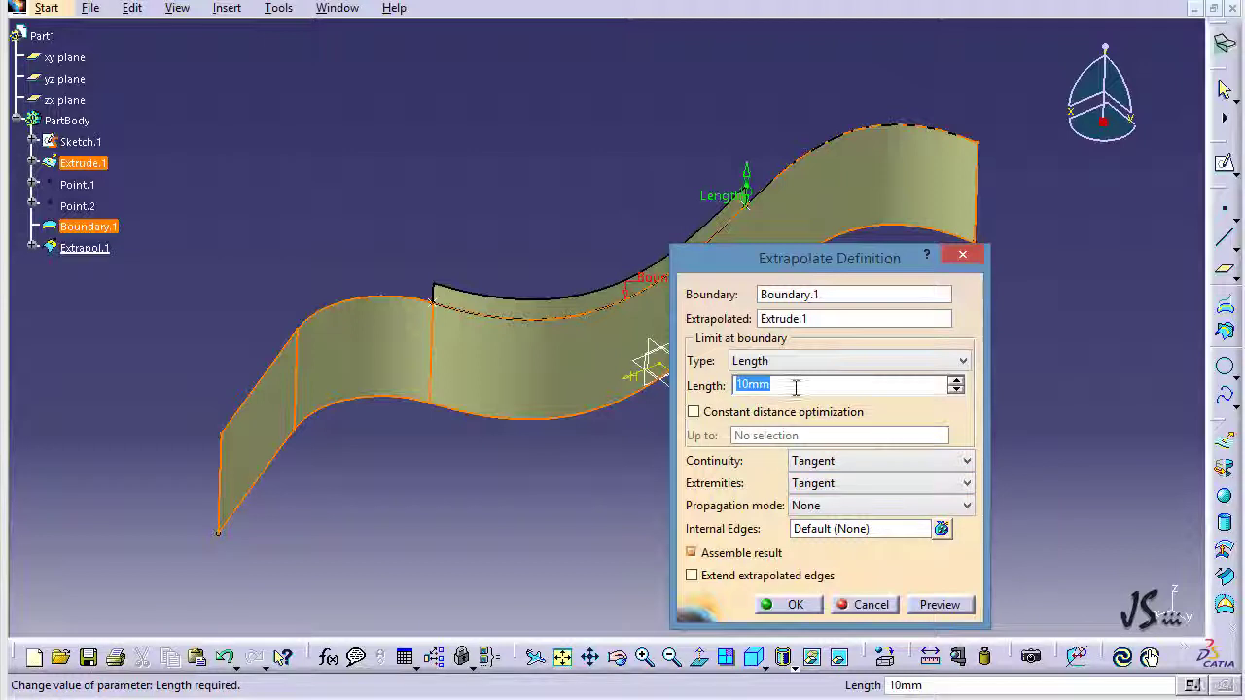
pyautogui.write('30')
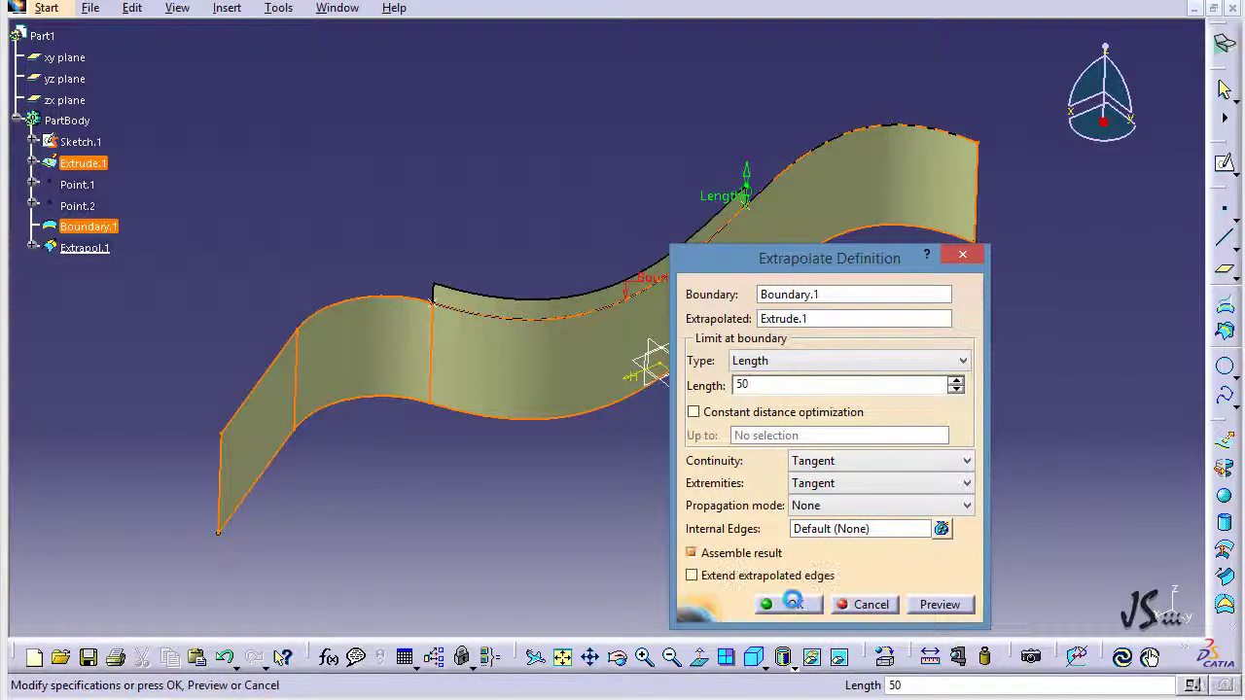
pyautogui.click(807, 601)
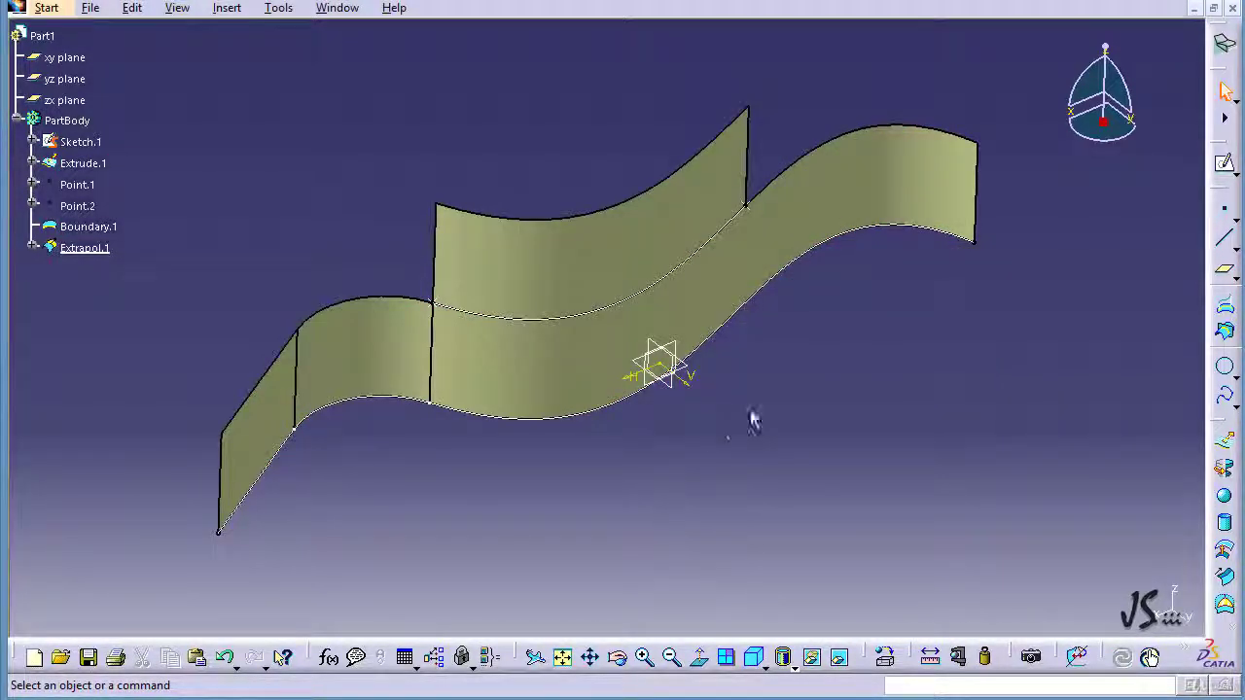